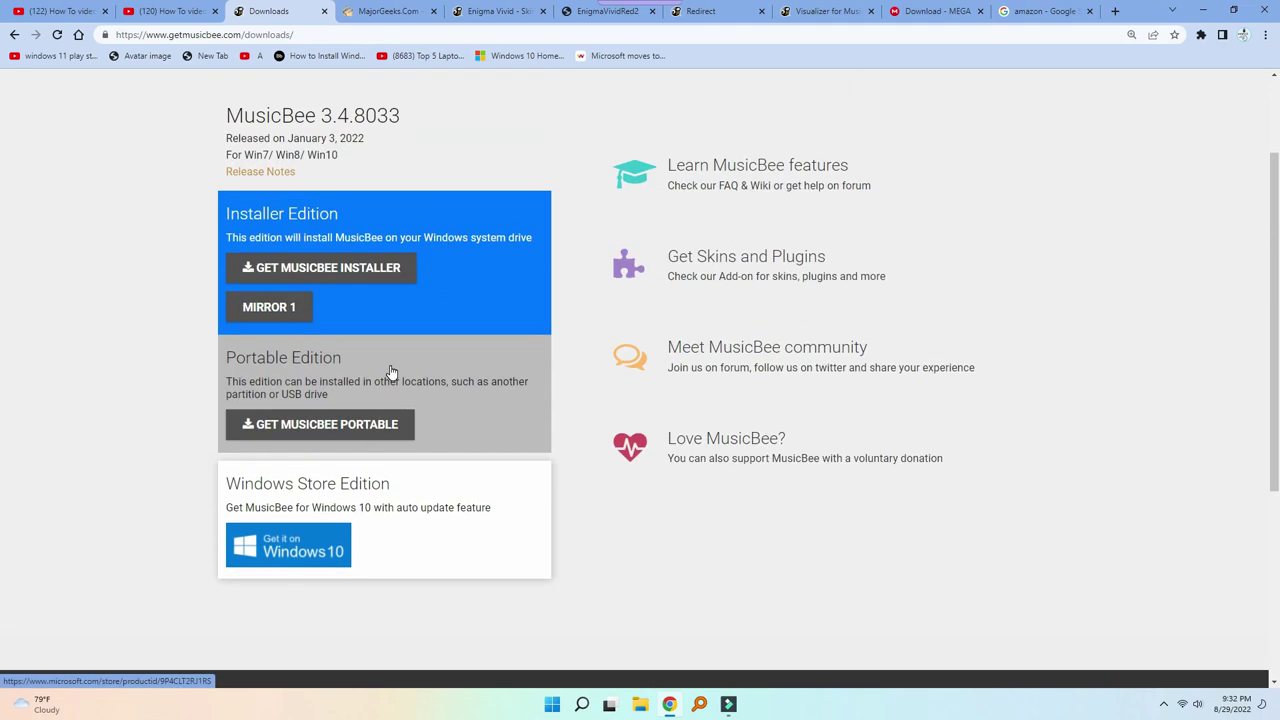
# Open the MusicBee installer download page and its Mirror 1 page, and minimise the browser
pyautogui.click(366, 279)
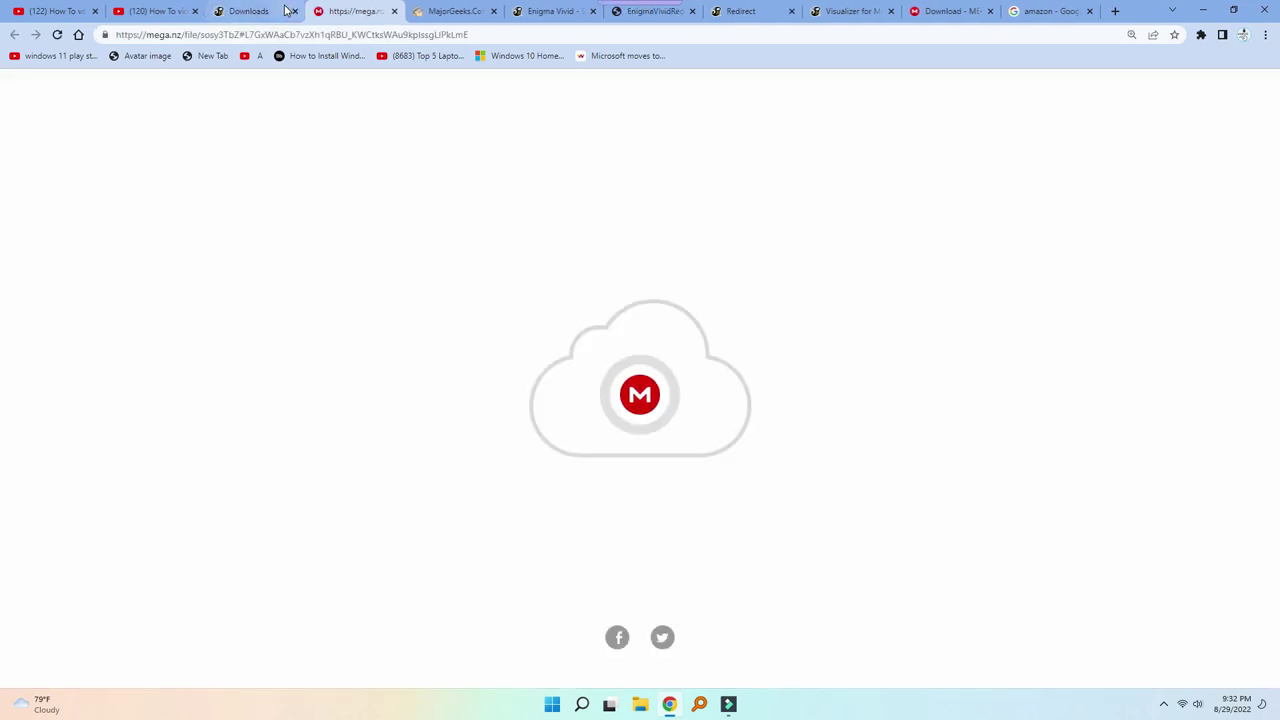
pyautogui.click(255, 11)
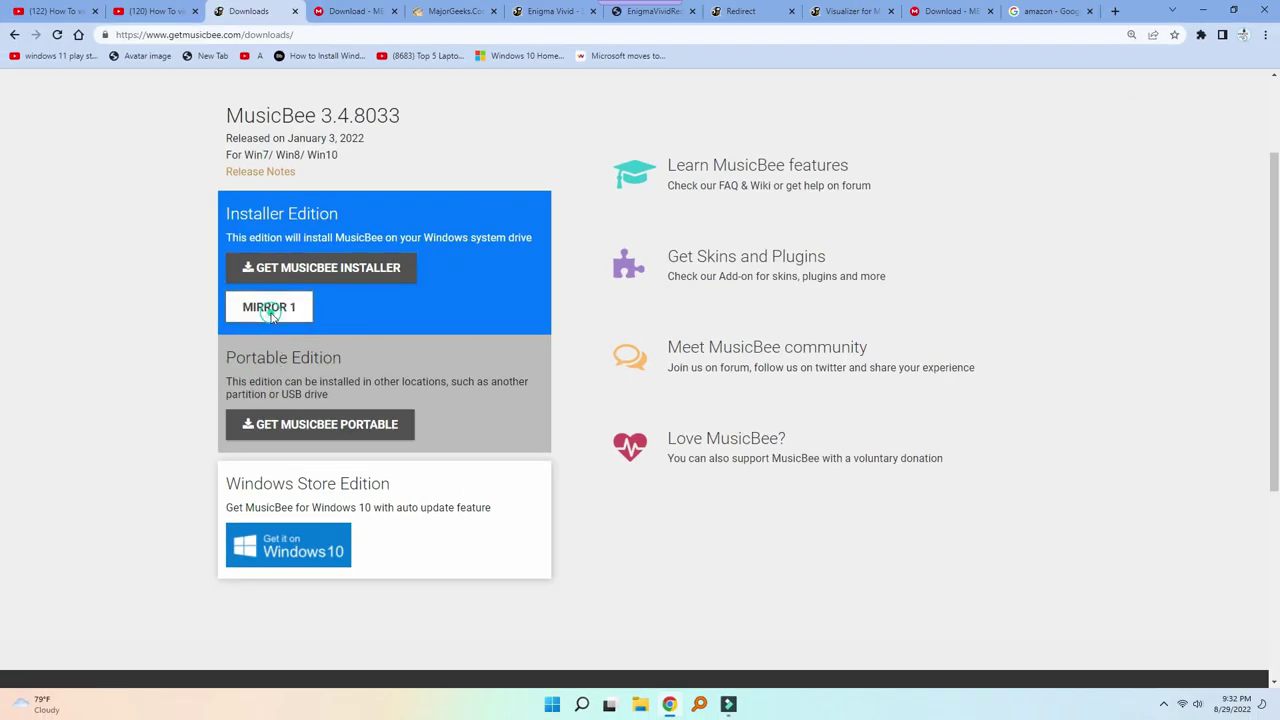
pyautogui.click(270, 309)
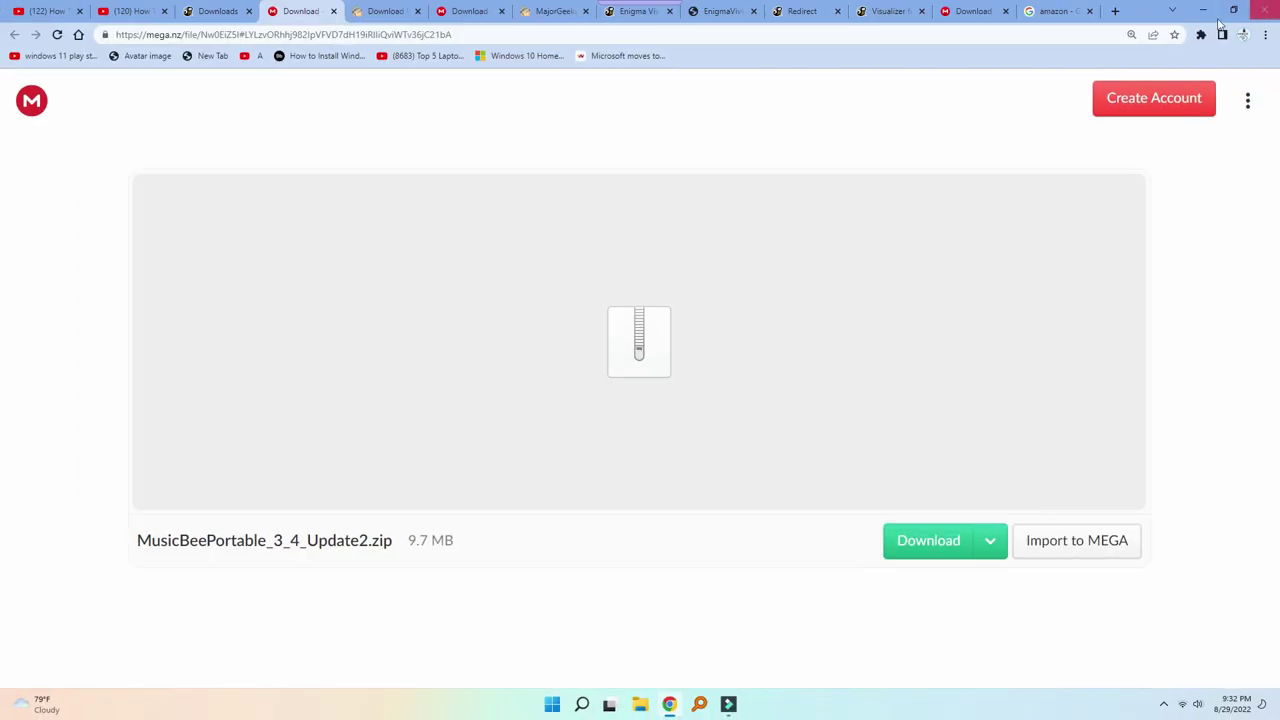
pyautogui.click(1203, 11)
# Extract MusicBeeSetup_3_4_Update2.zip in the Compressed folder of Downloads using File Explorer
pyautogui.press('super+e')
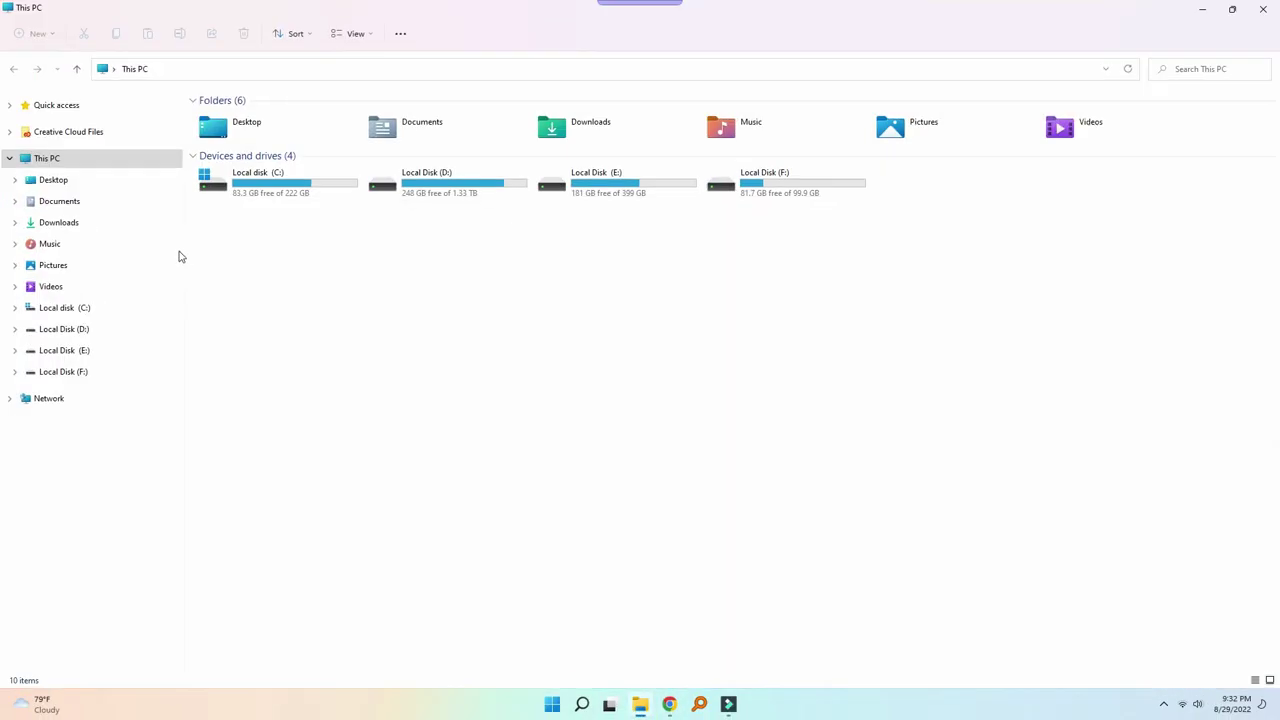
pyautogui.click(58, 222)
pyautogui.doubleClick(351, 149)
pyautogui.rightClick(242, 158)
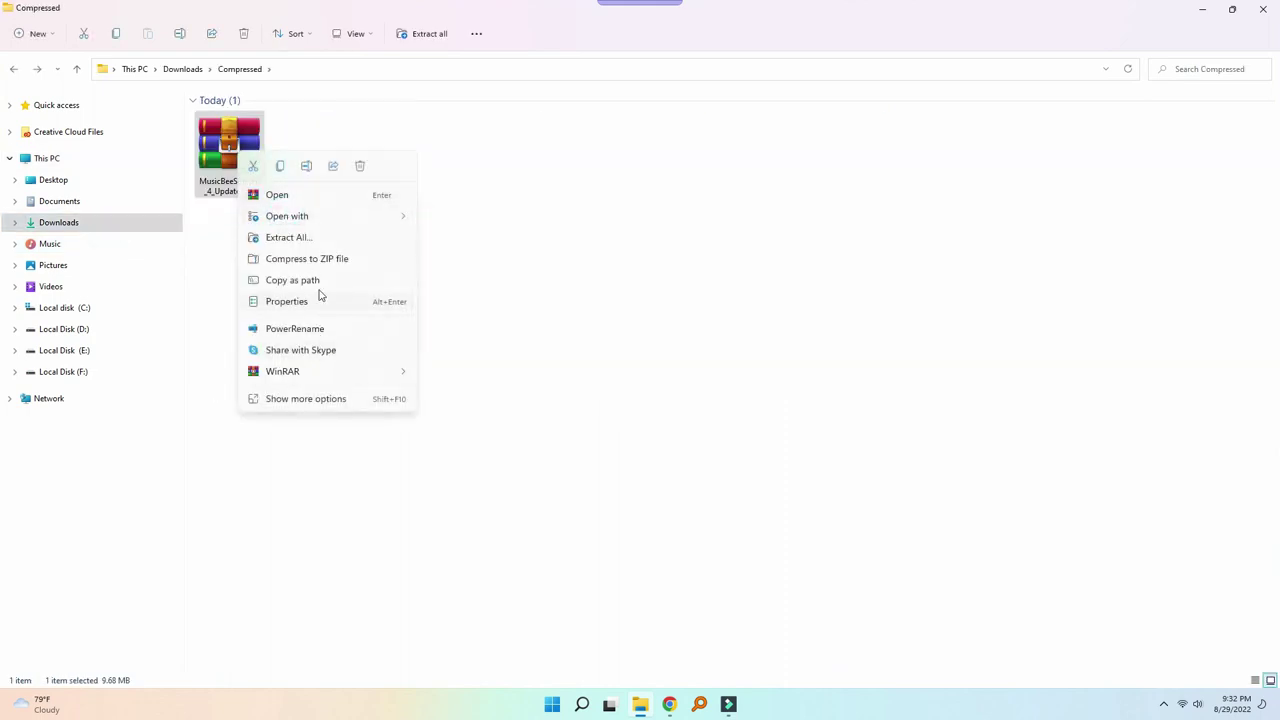
pyautogui.click(317, 240)
pyautogui.press('Return')
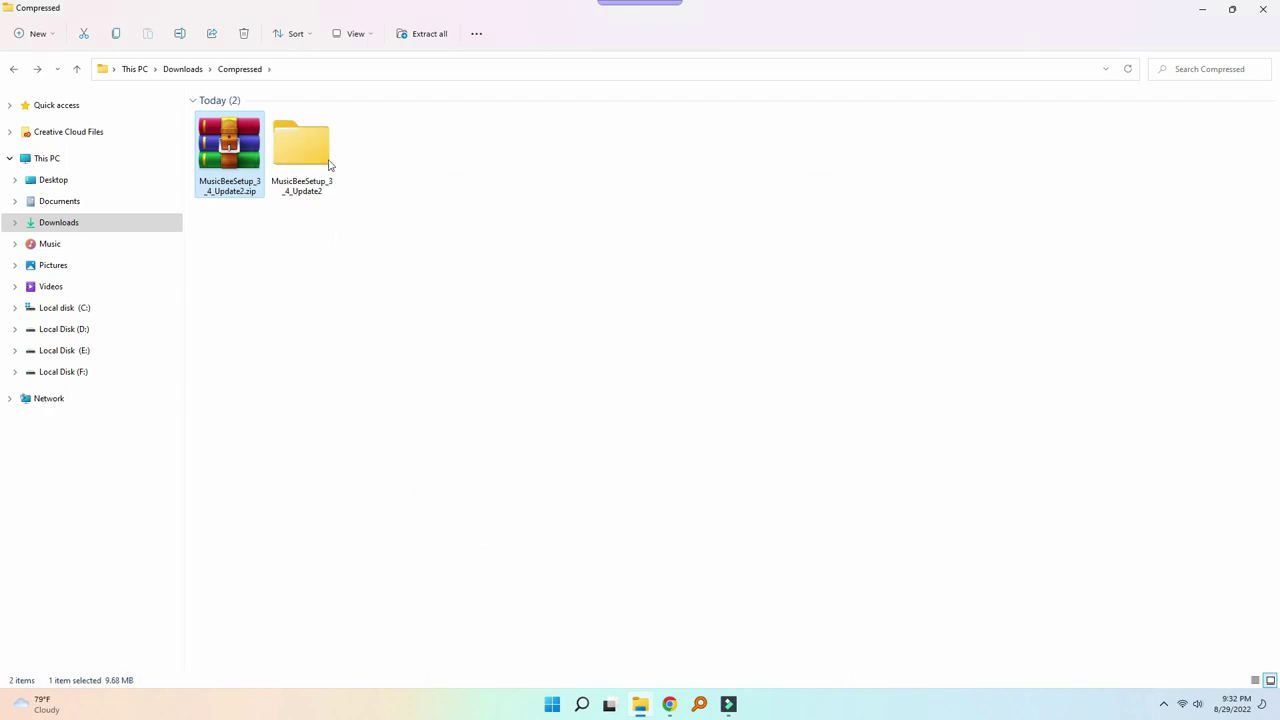
# Install MusicBee 3.4.8033 from the extracted MusicBeeSetup_3_4_Update2.exe, keeping the desktop shortcut option
pyautogui.doubleClick(326, 157)
pyautogui.click(253, 117)
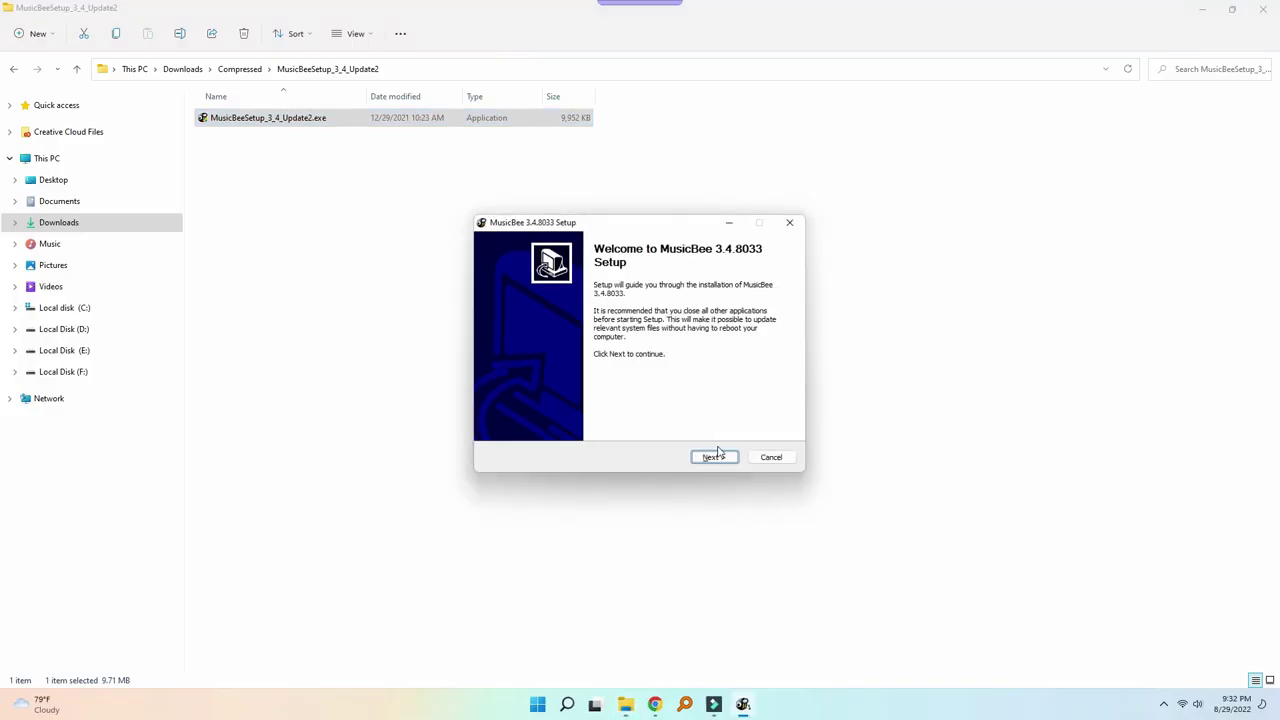
pyautogui.click(714, 456)
pyautogui.click(716, 457)
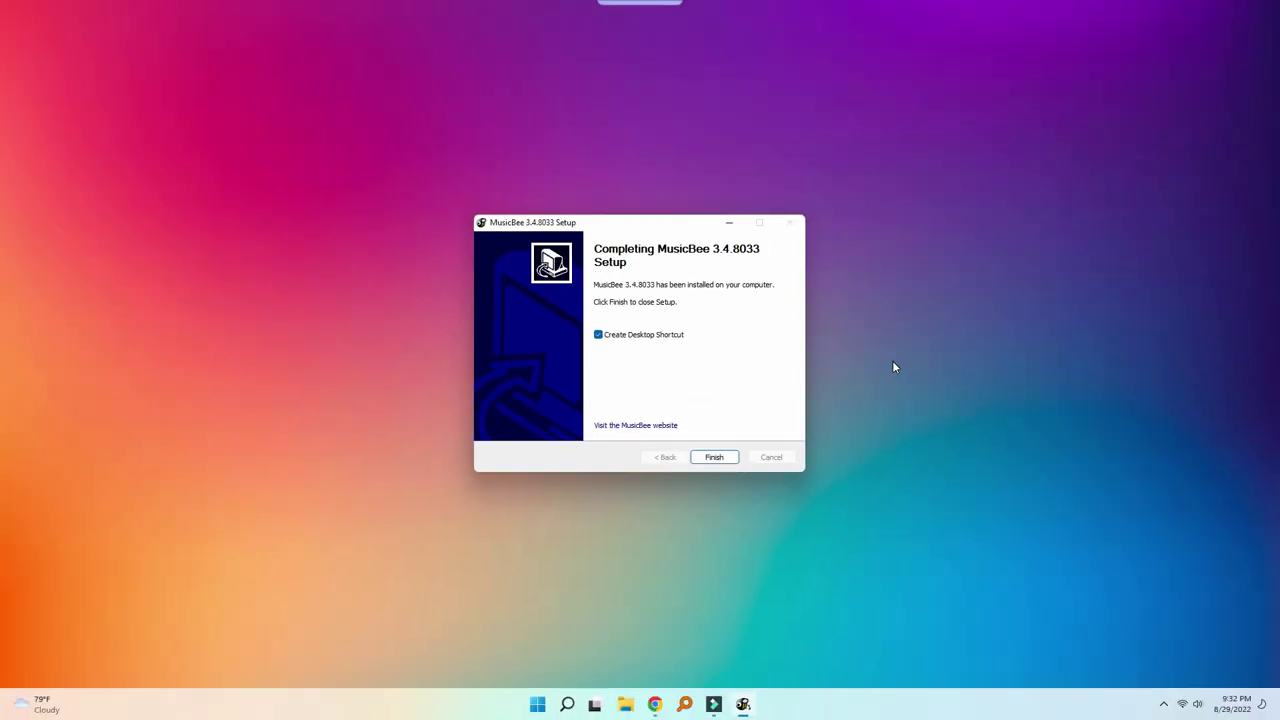
pyautogui.press('Return')
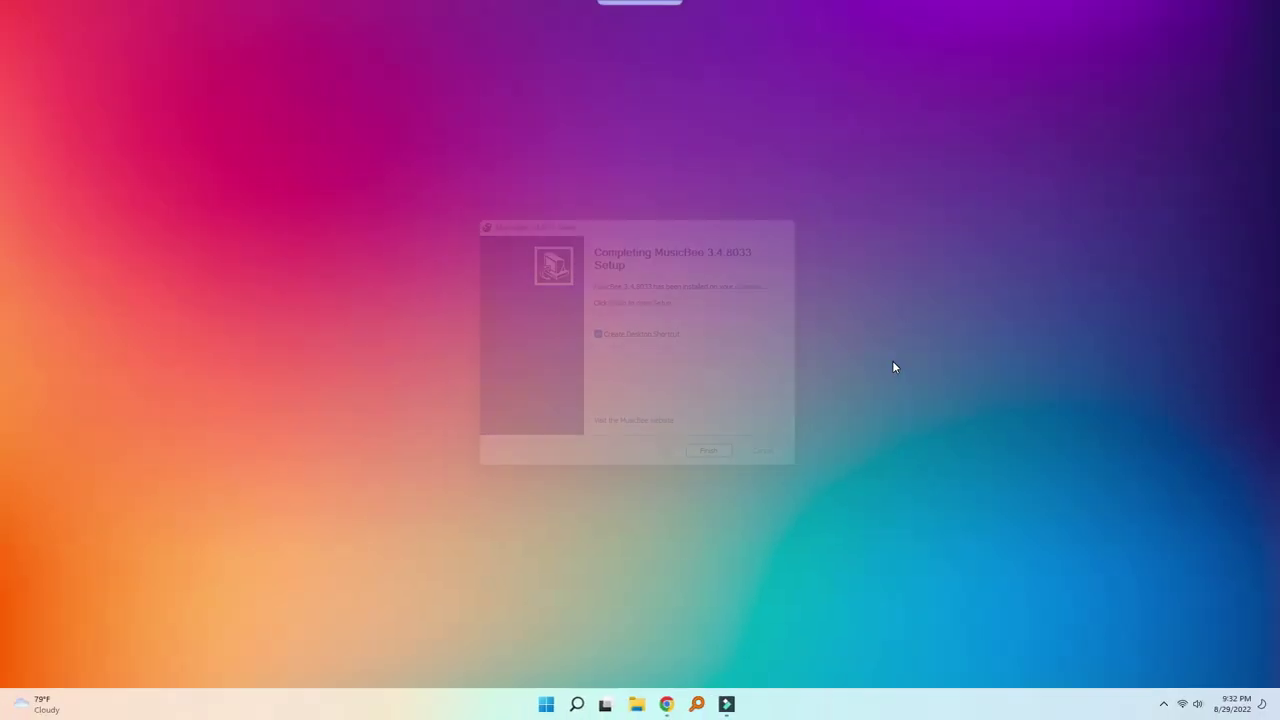
# Launch MusicBee with English as the preferred language and dismiss the initial file scan offer
pyautogui.press('super')
pyautogui.click(540, 525)
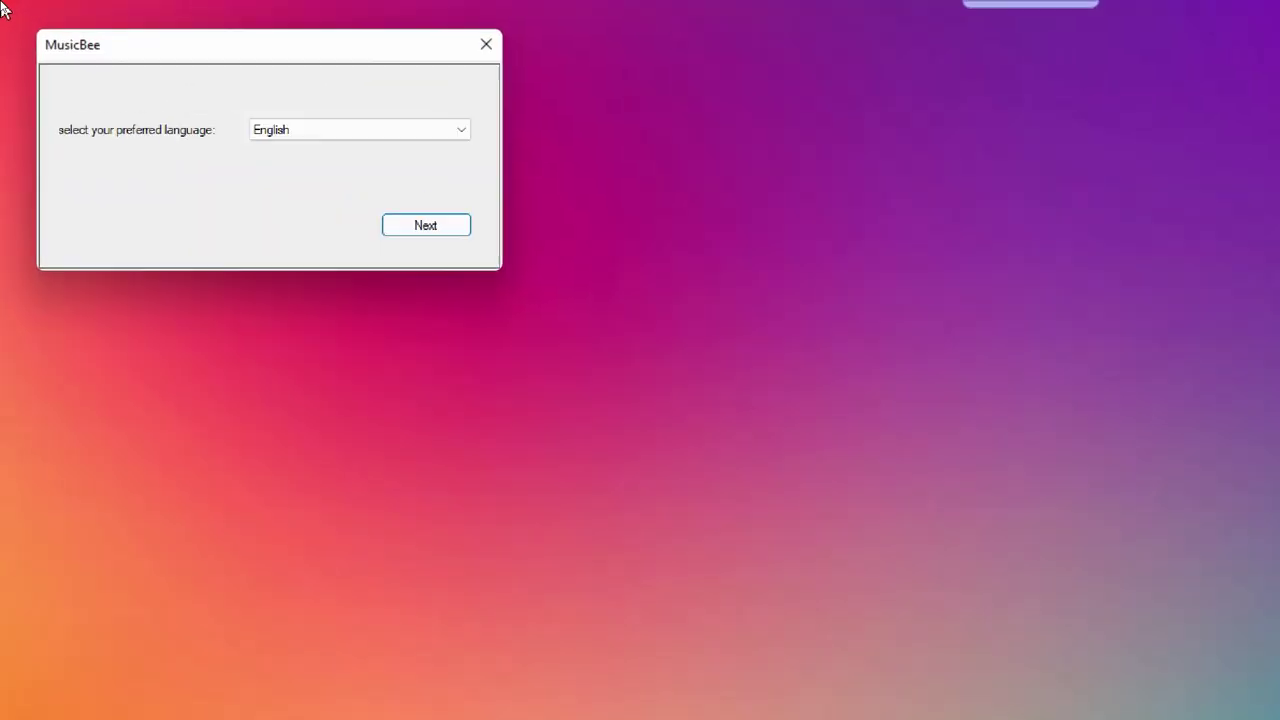
pyautogui.press('Return')
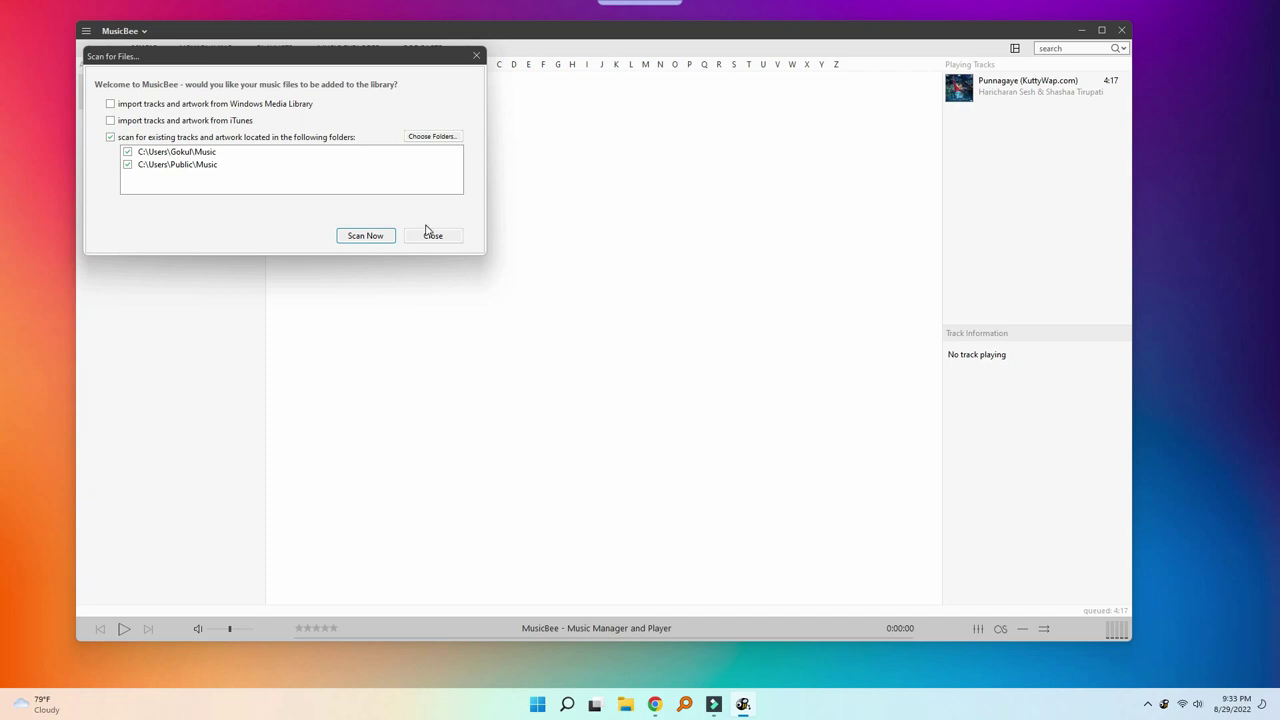
pyautogui.click(428, 234)
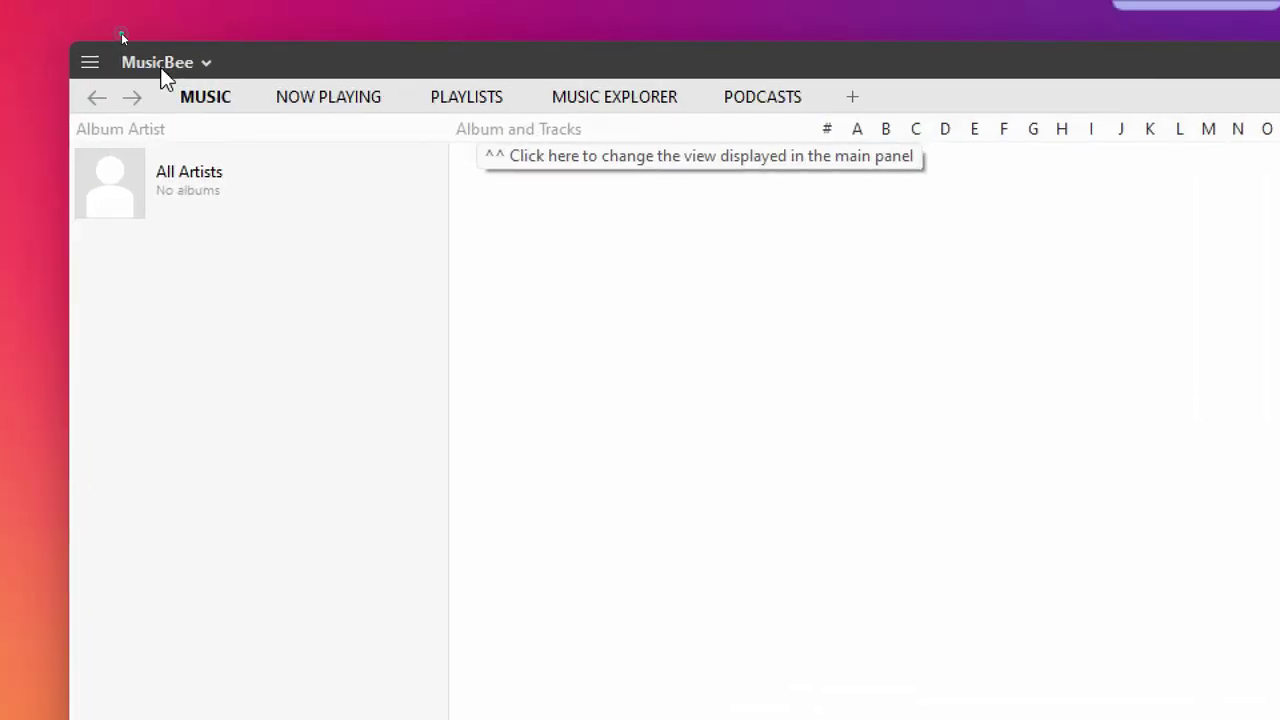
# Add the song Mella Sirithal-VmusiQ.Com to the library from within the Mp3 Song folder in D:\Local Disk D
pyautogui.click(120, 31)
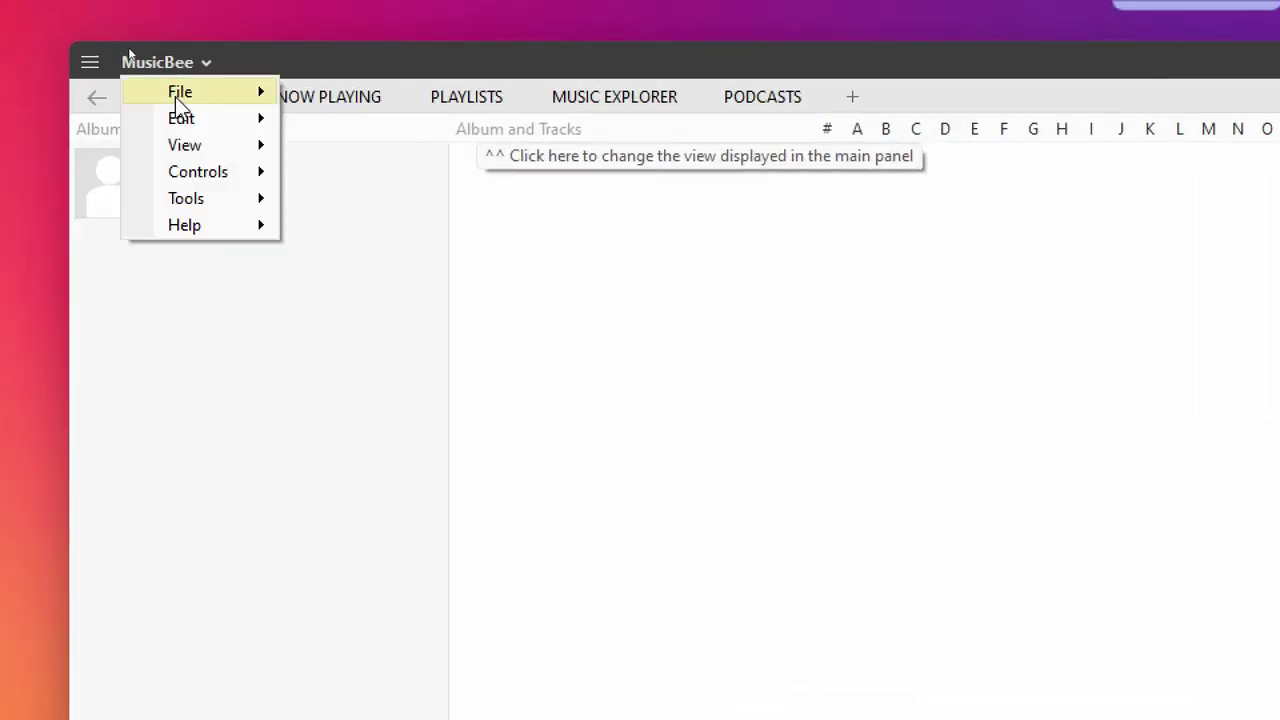
pyautogui.moveTo(177, 99)
pyautogui.click(330, 97)
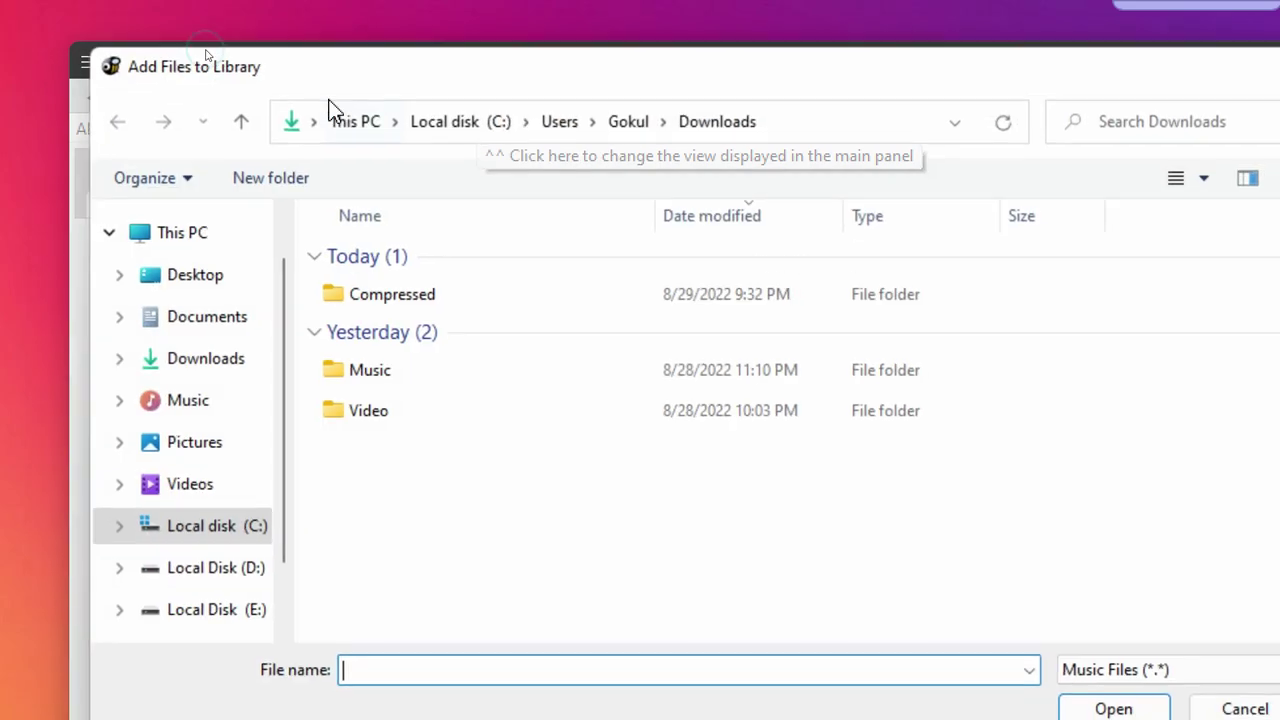
pyautogui.click(160, 286)
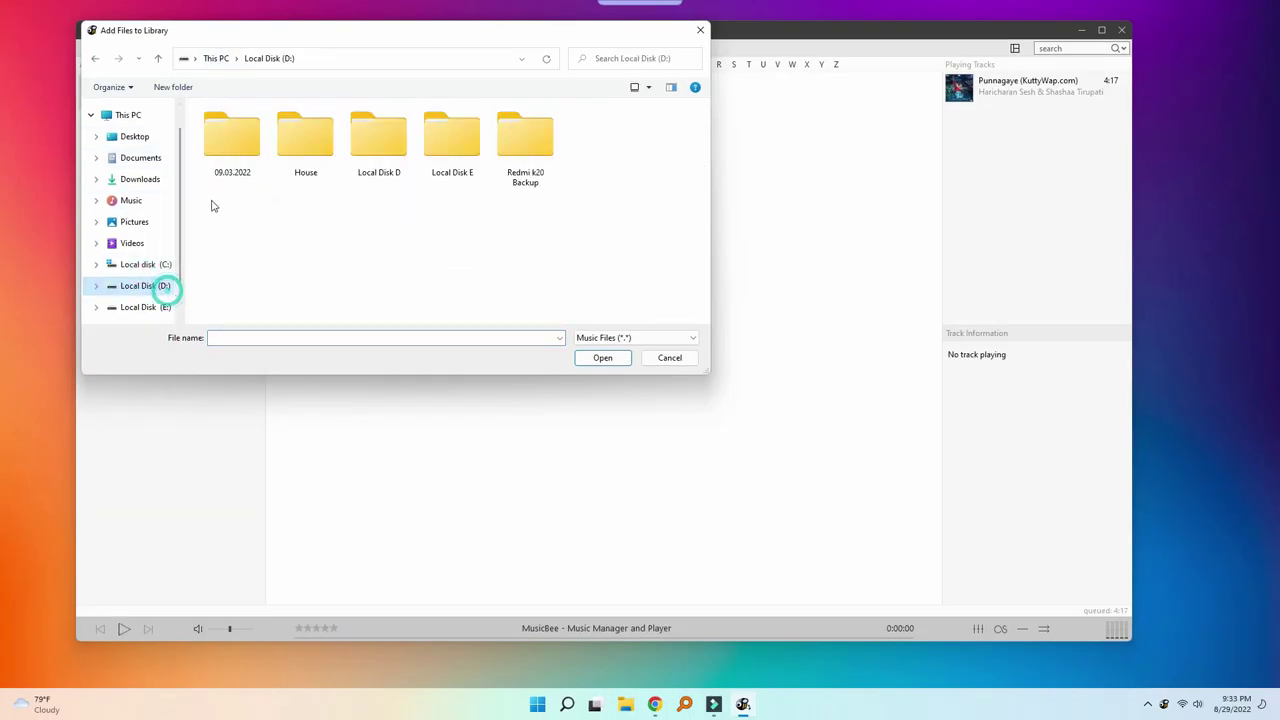
pyautogui.doubleClick(405, 138)
pyautogui.click(269, 151)
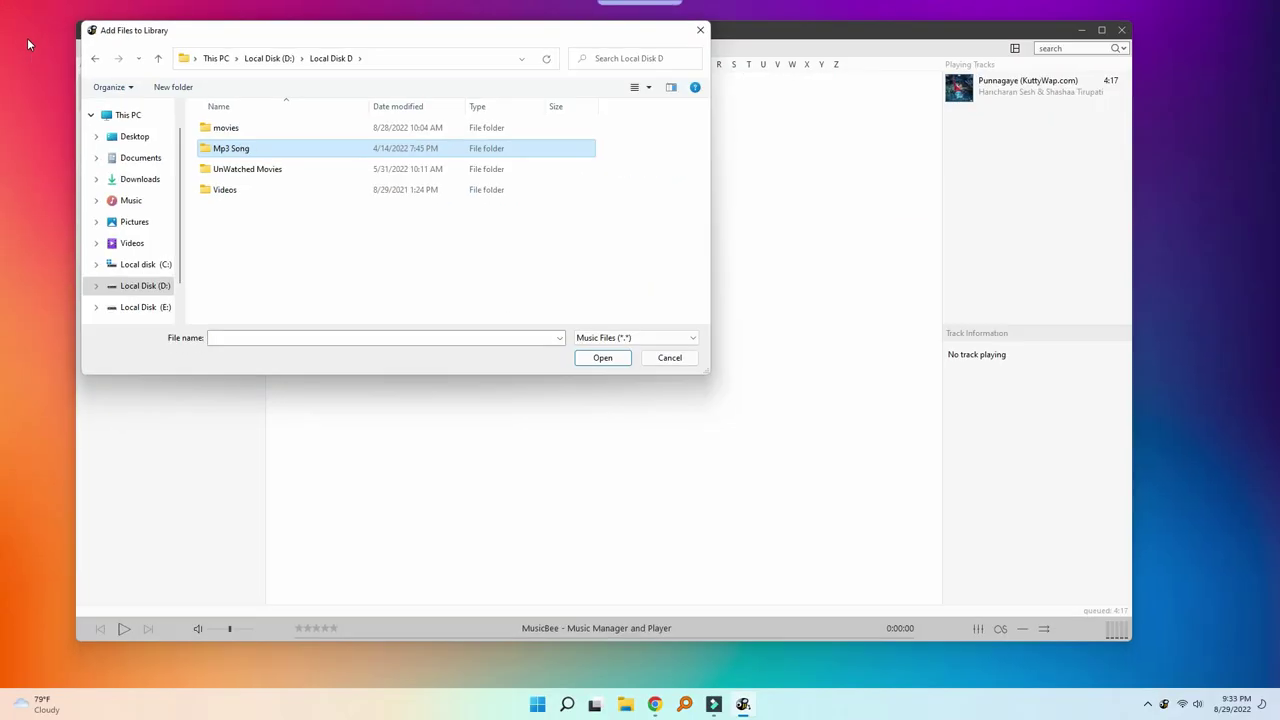
pyautogui.press('Return')
pyautogui.doubleClick(507, 240)
pyautogui.doubleClick(443, 172)
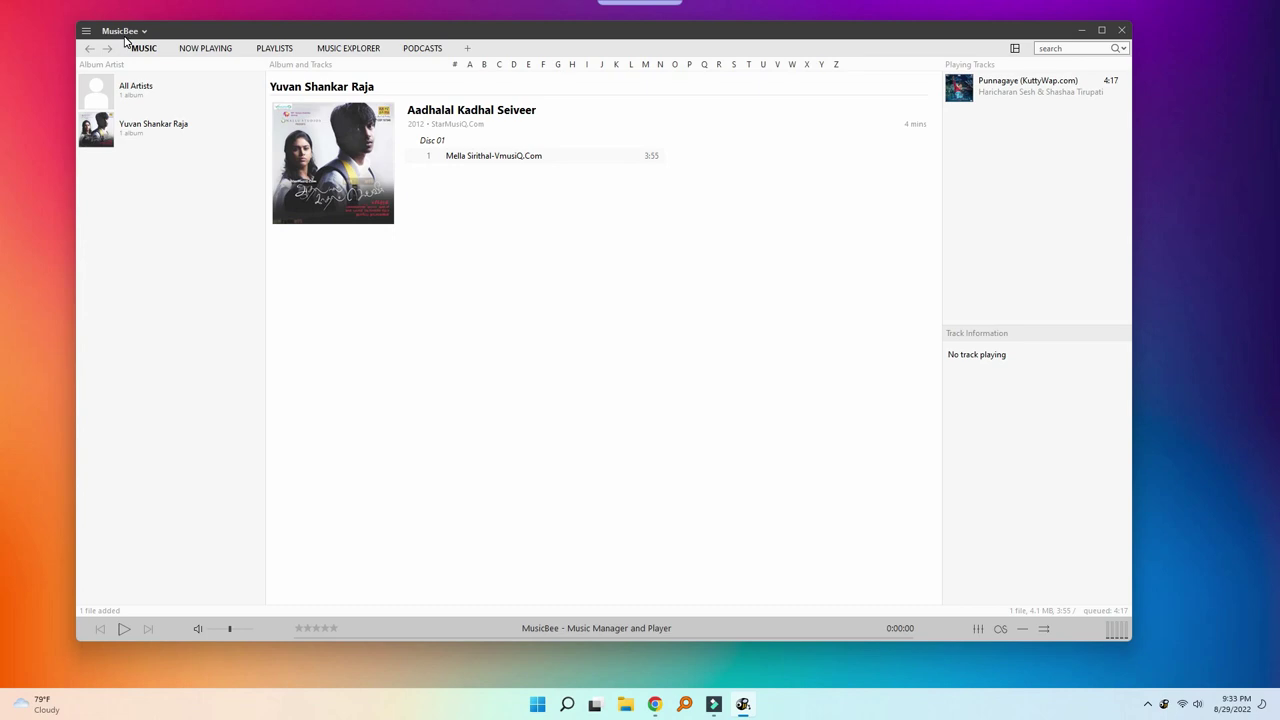
# Open the folder selection for scanning folders for new files
pyautogui.click(122, 31)
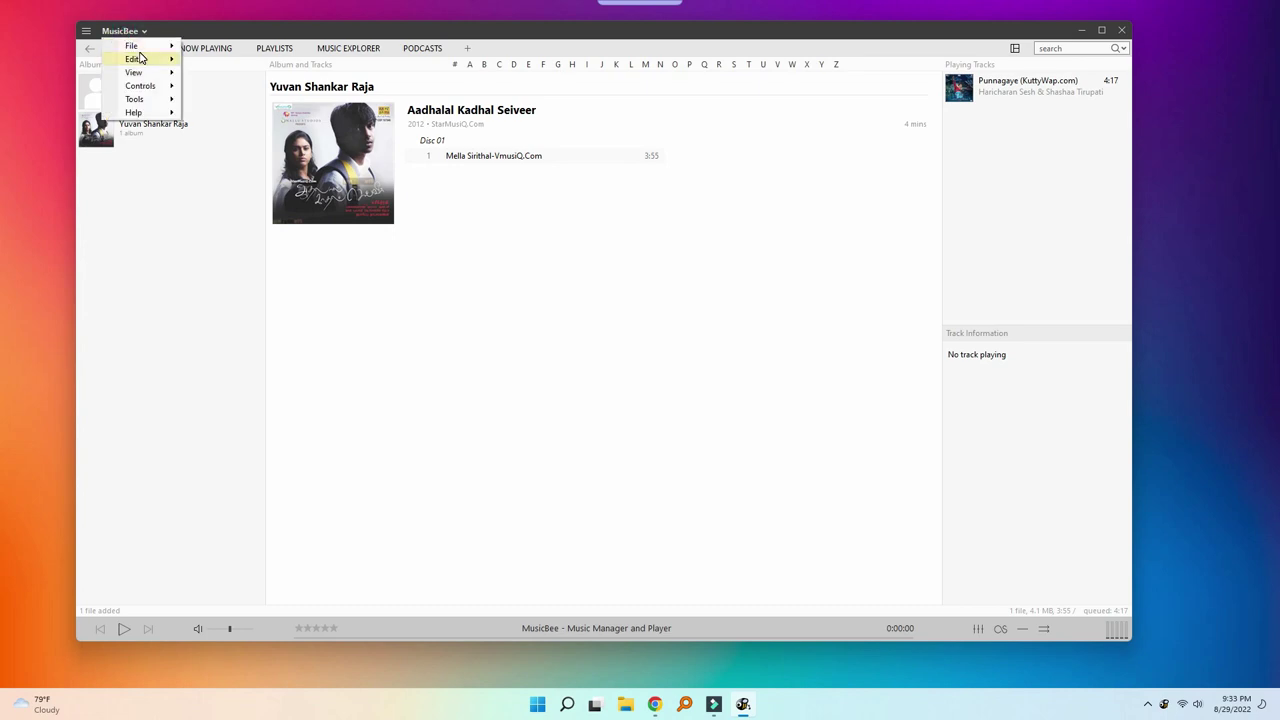
pyautogui.click(140, 48)
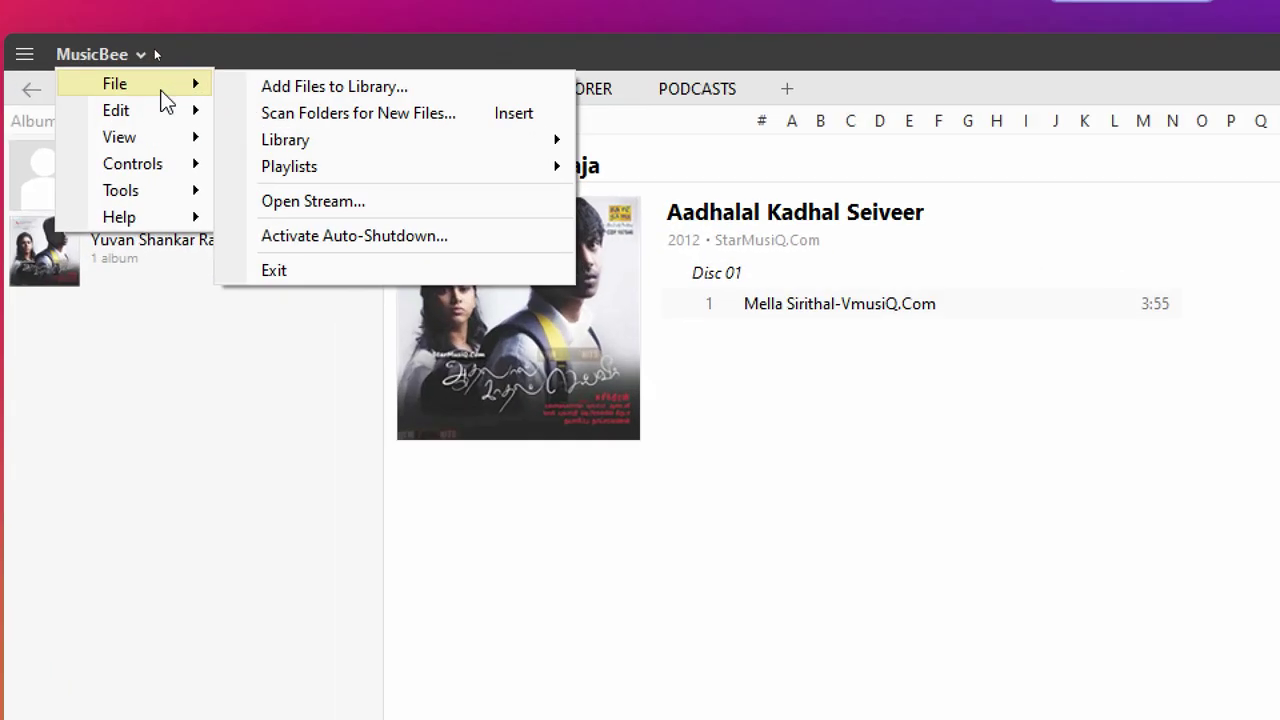
pyautogui.click(350, 125)
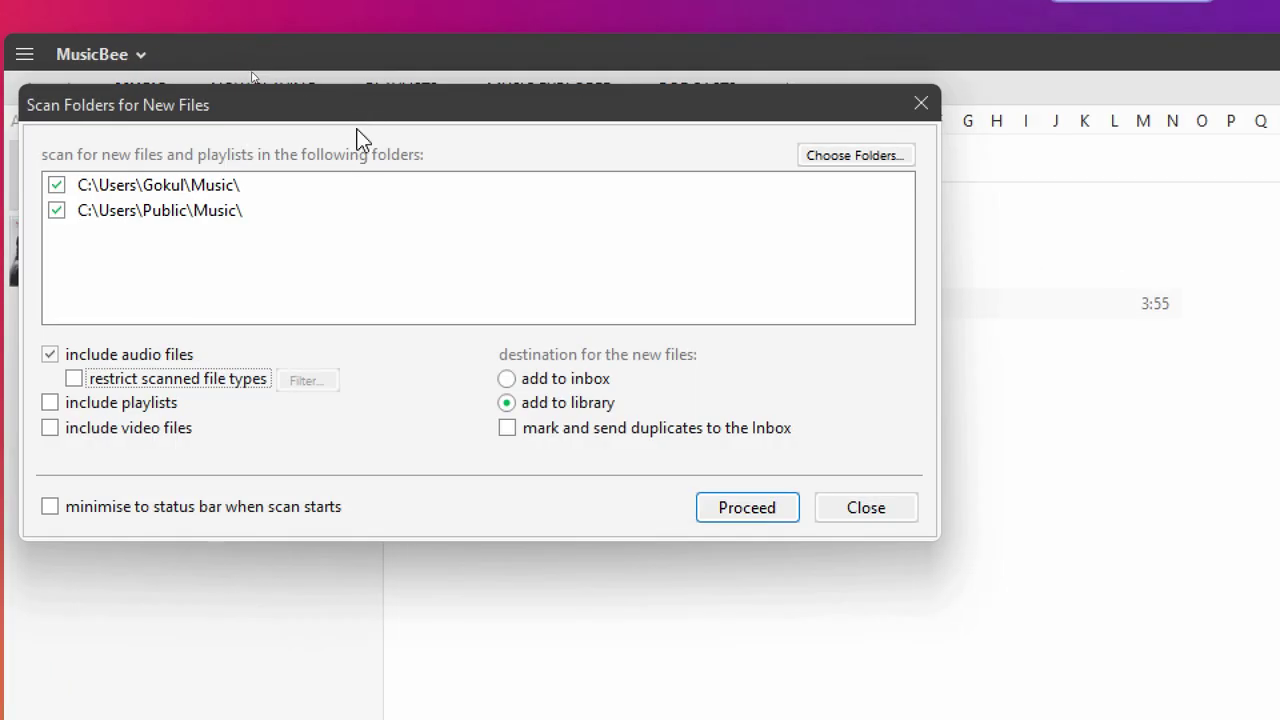
pyautogui.click(855, 156)
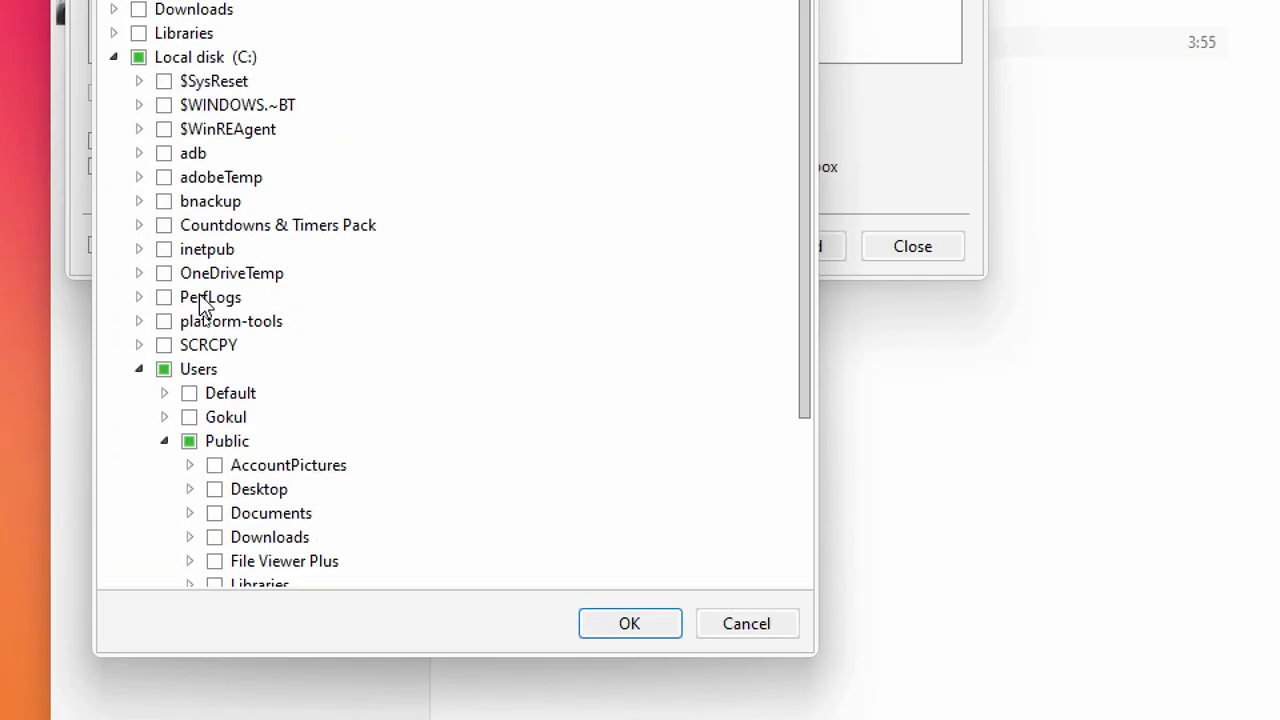
# Include the D:\Local Disk D\Mp3 Song folder in the scan and add its new audio files to the library
pyautogui.scroll(-3, 146, 302)
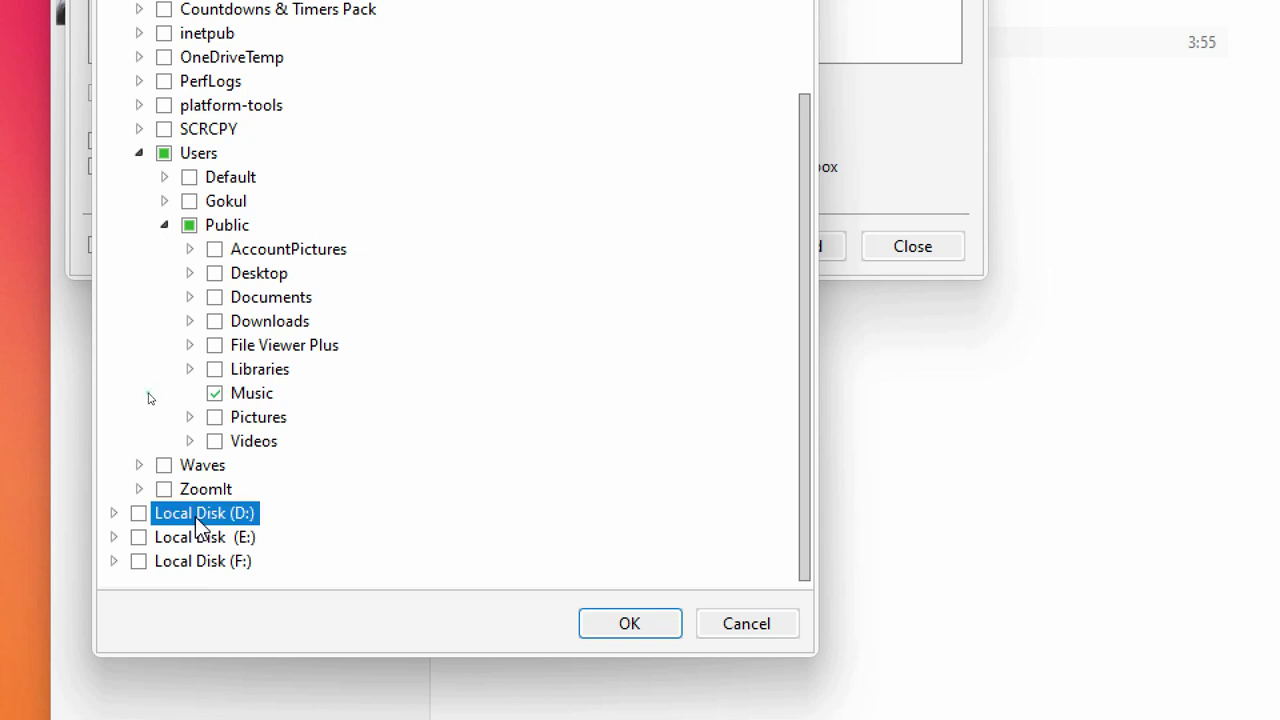
pyautogui.click(251, 494)
pyautogui.click(245, 515)
pyautogui.click(113, 513)
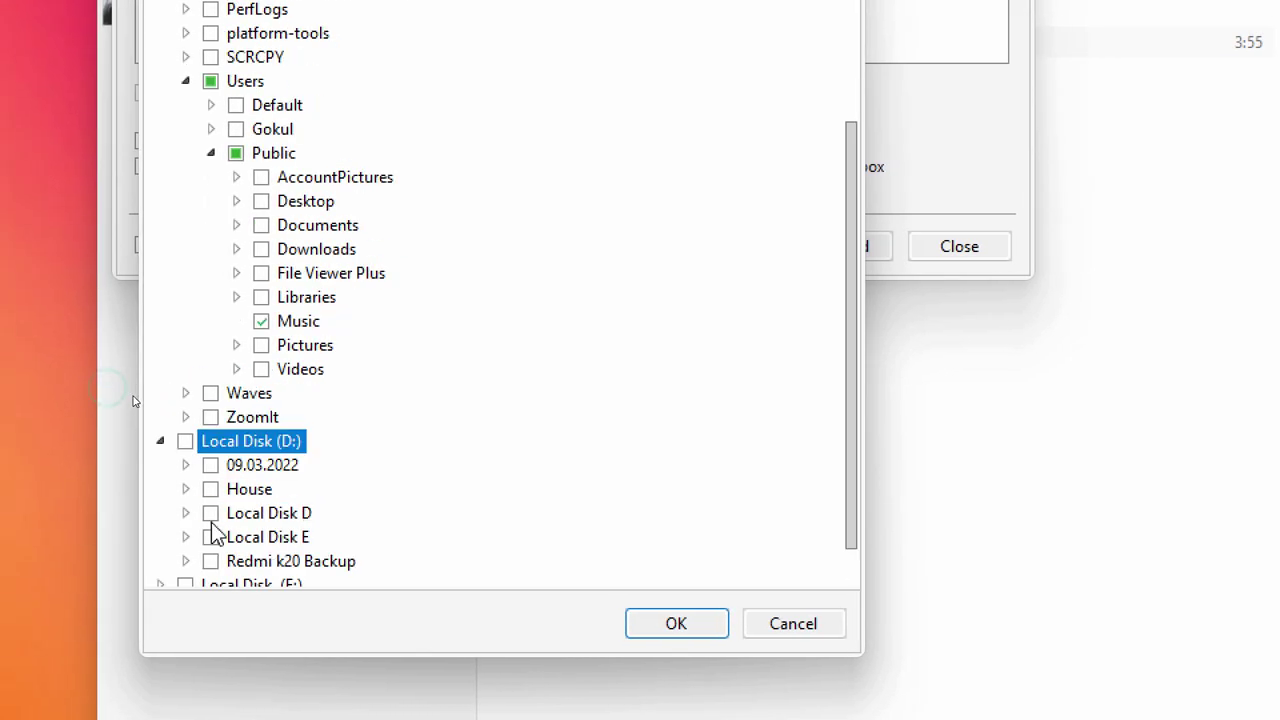
pyautogui.scroll(-1, 213, 532)
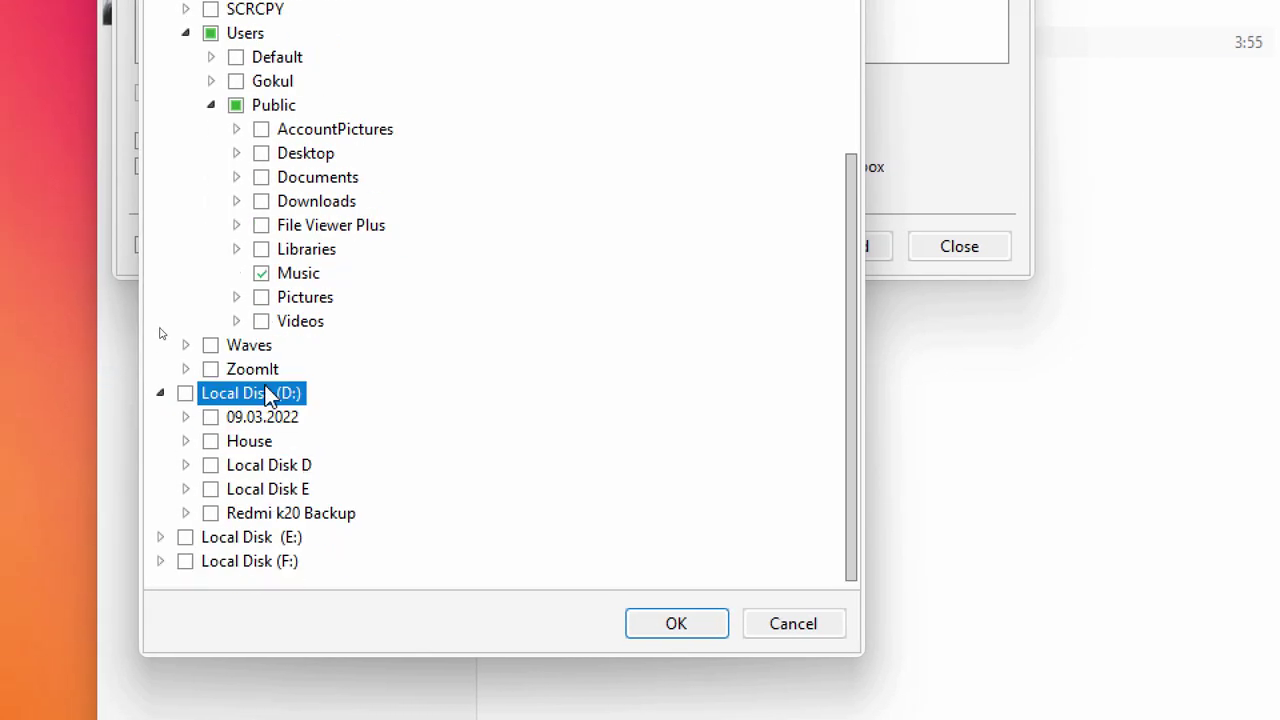
pyautogui.click(240, 468)
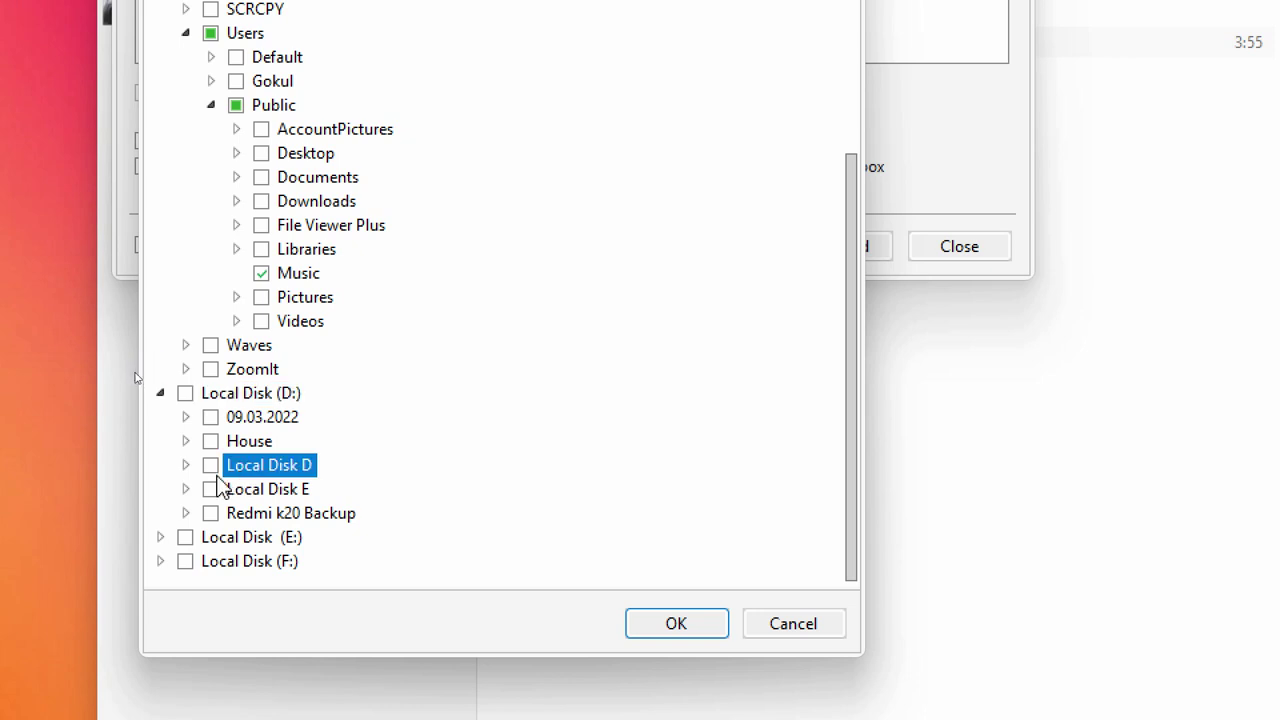
pyautogui.click(185, 466)
pyautogui.click(256, 516)
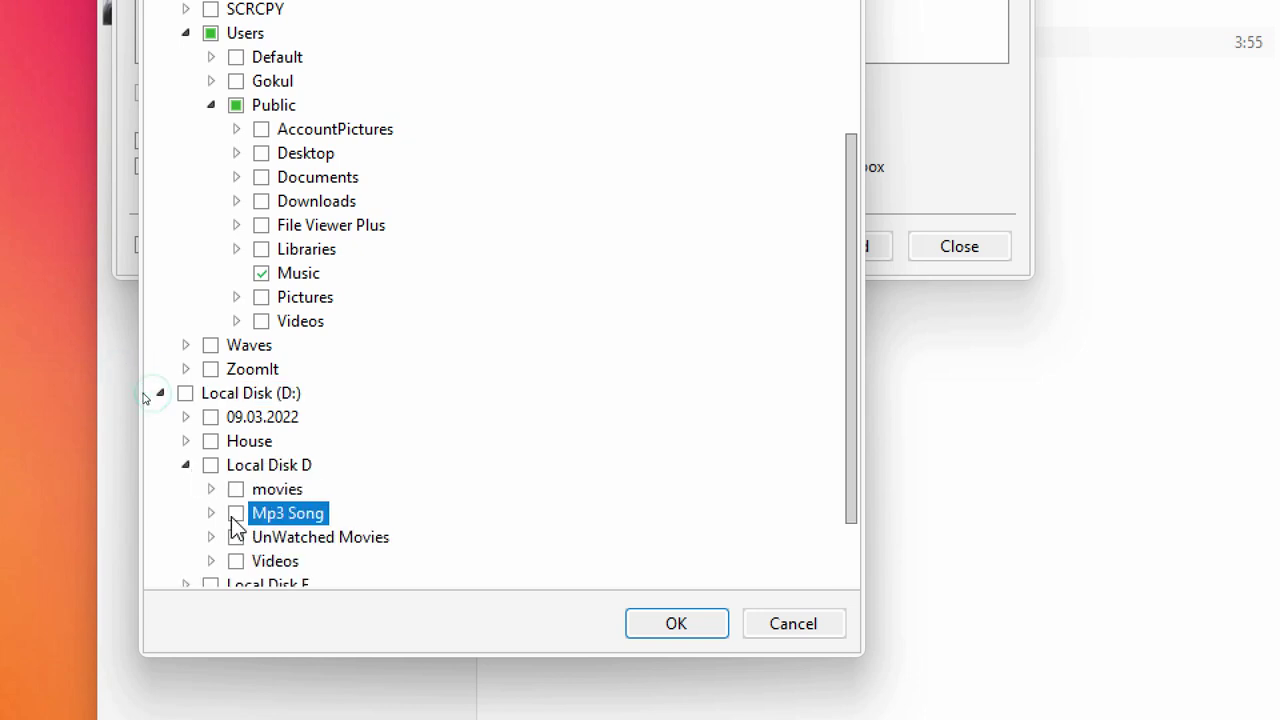
pyautogui.click(664, 630)
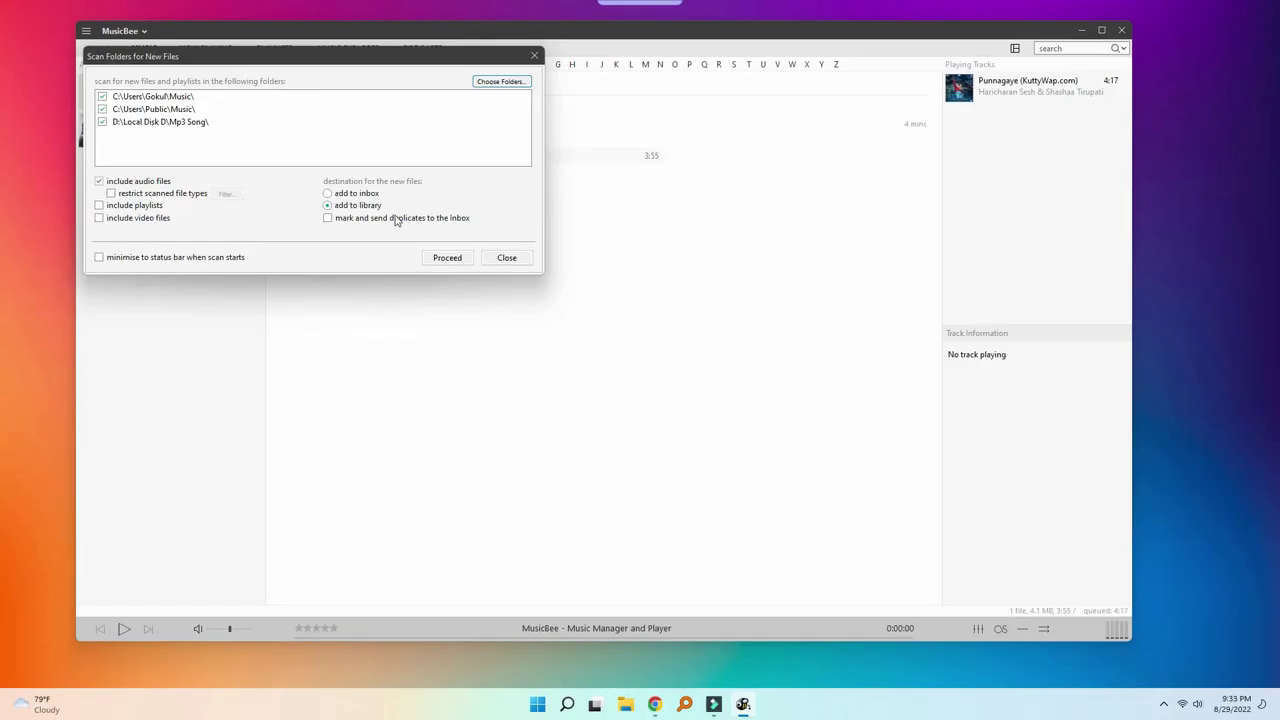
pyautogui.click(447, 258)
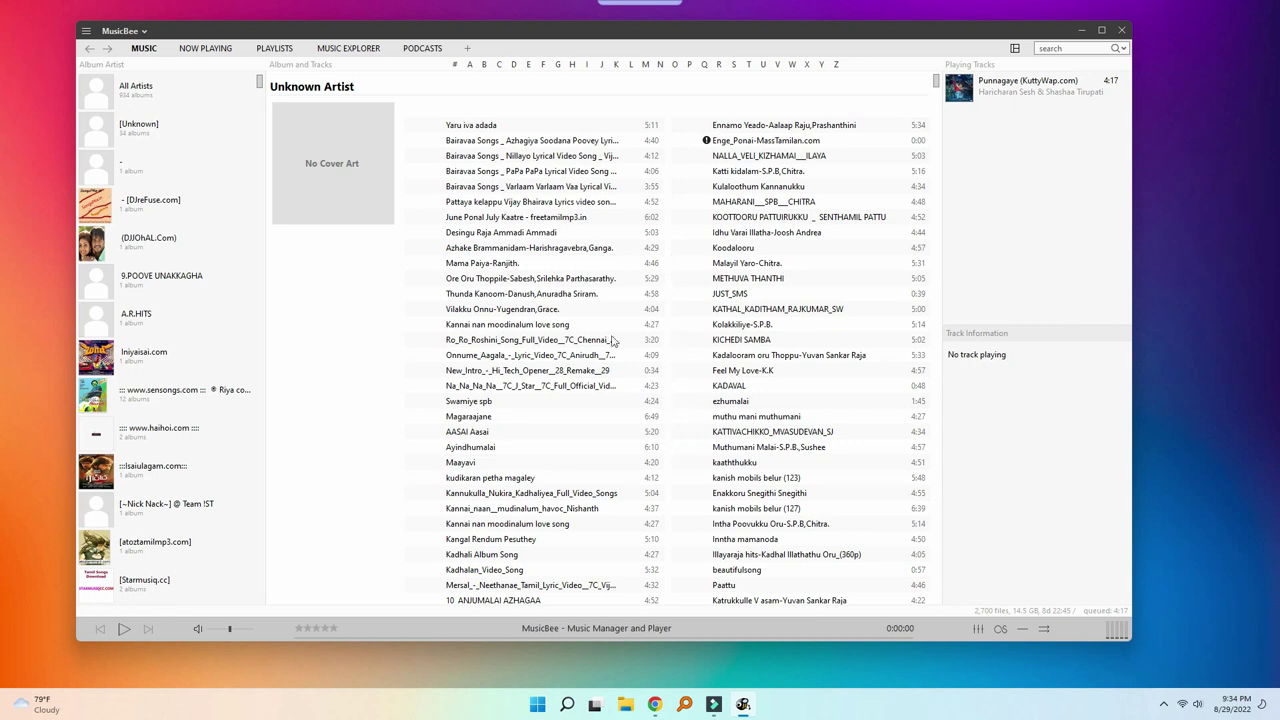
# Play the Bairavaa "Varlaam Varlaam Vaa", "Mama Paiya-Ranjith" and "Vilakku Onnu-Yugendran,Grace" tracks in turn, with the volume at 50%
pyautogui.doubleClick(486, 187)
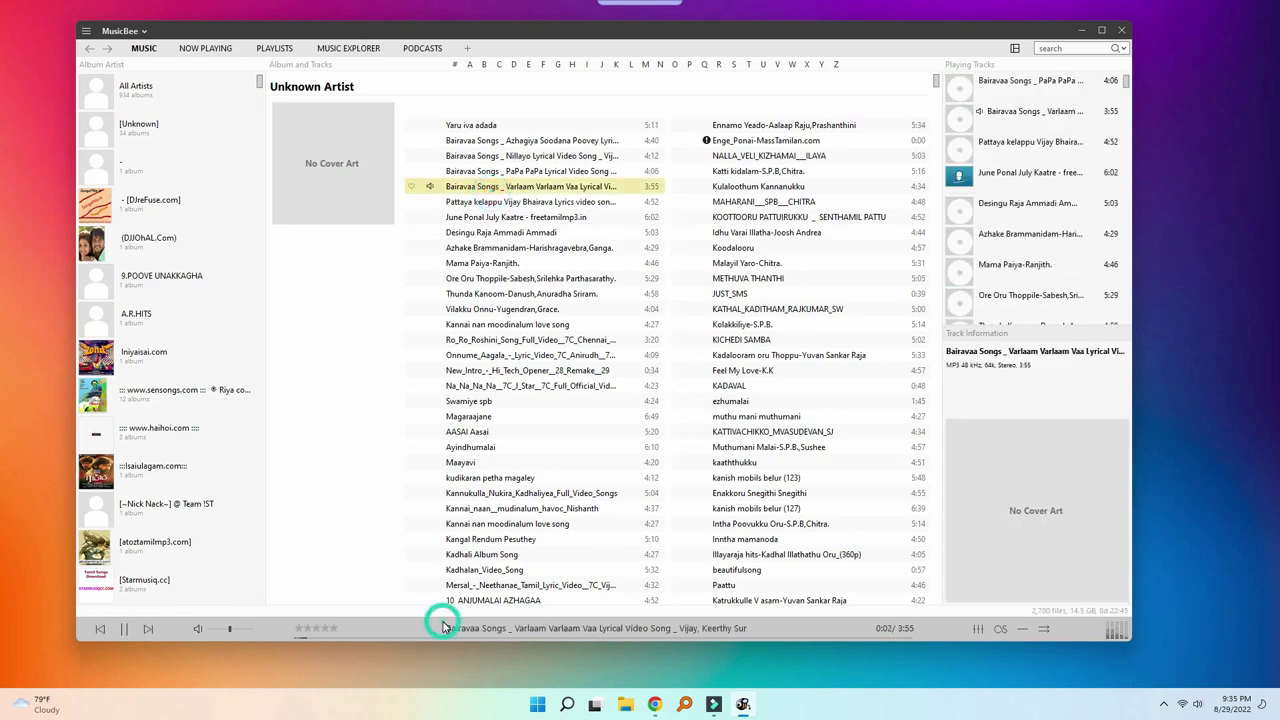
pyautogui.doubleClick(470, 262)
pyautogui.doubleClick(493, 309)
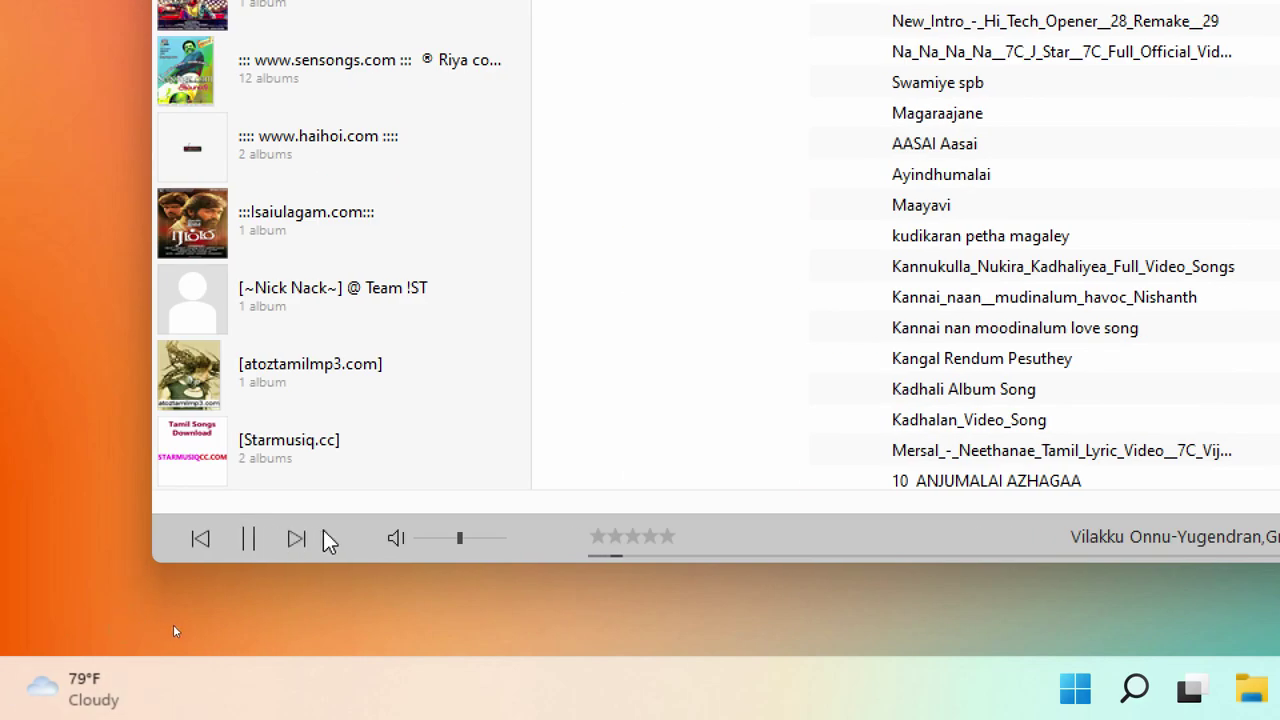
pyautogui.moveTo(473, 547)
pyautogui.mouseDown()
pyautogui.moveTo(517, 546)
pyautogui.moveTo(437, 549)
pyautogui.moveTo(460, 547)
pyautogui.mouseUp()
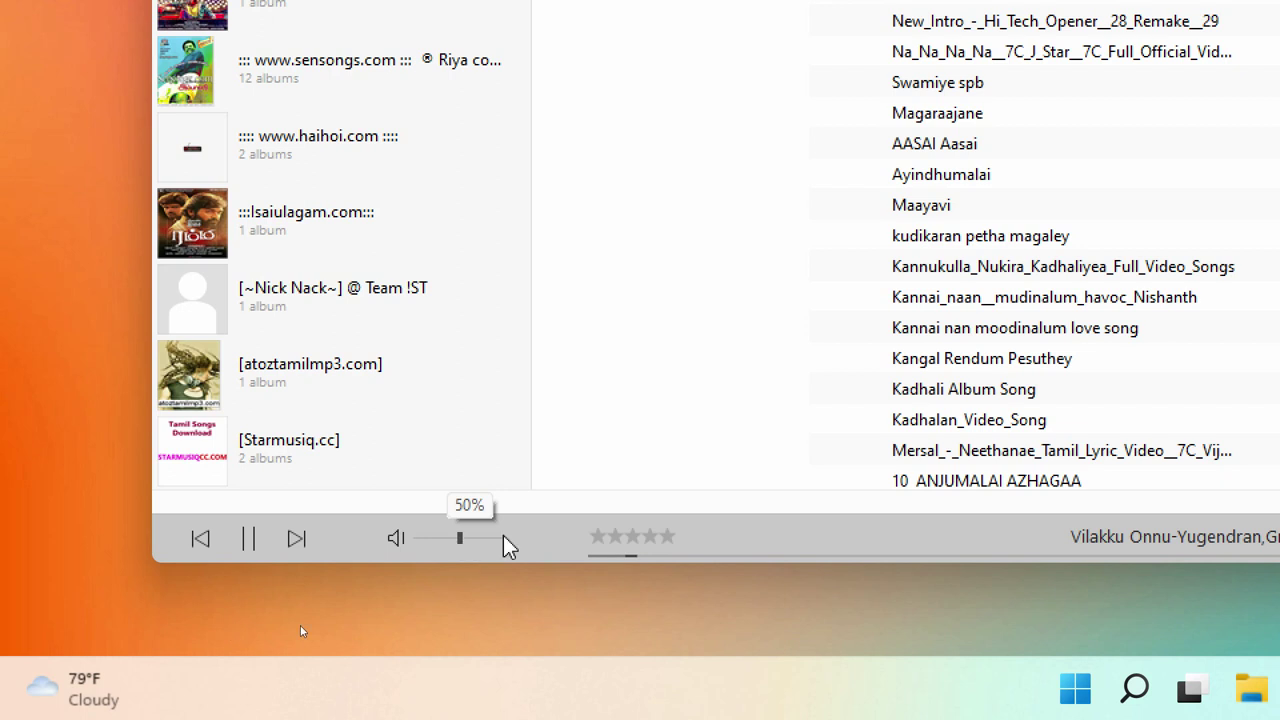
pyautogui.click(647, 540)
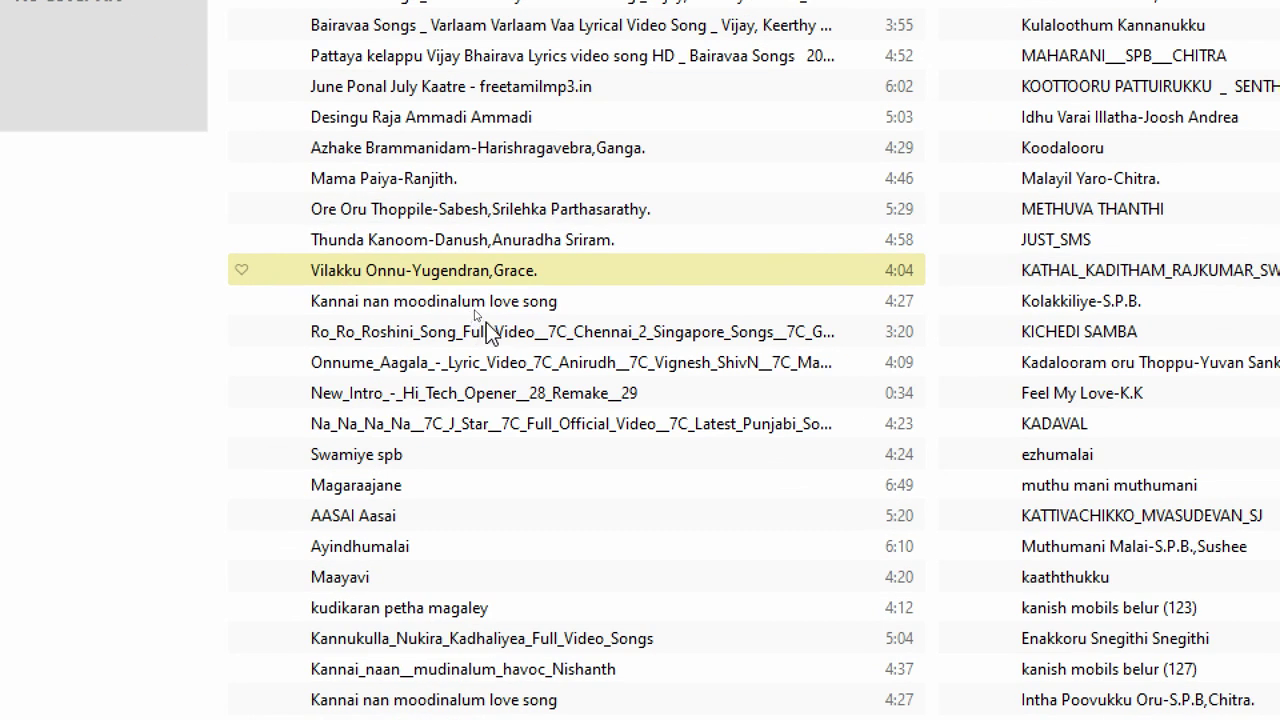
# Add the Vilakku Onnu-Yugendran,Grace track to a new playlist named My Collect, and open the playlist choices for Kannai_naan__mudinalum_havoc_Nishanth
pyautogui.rightClick(472, 268)
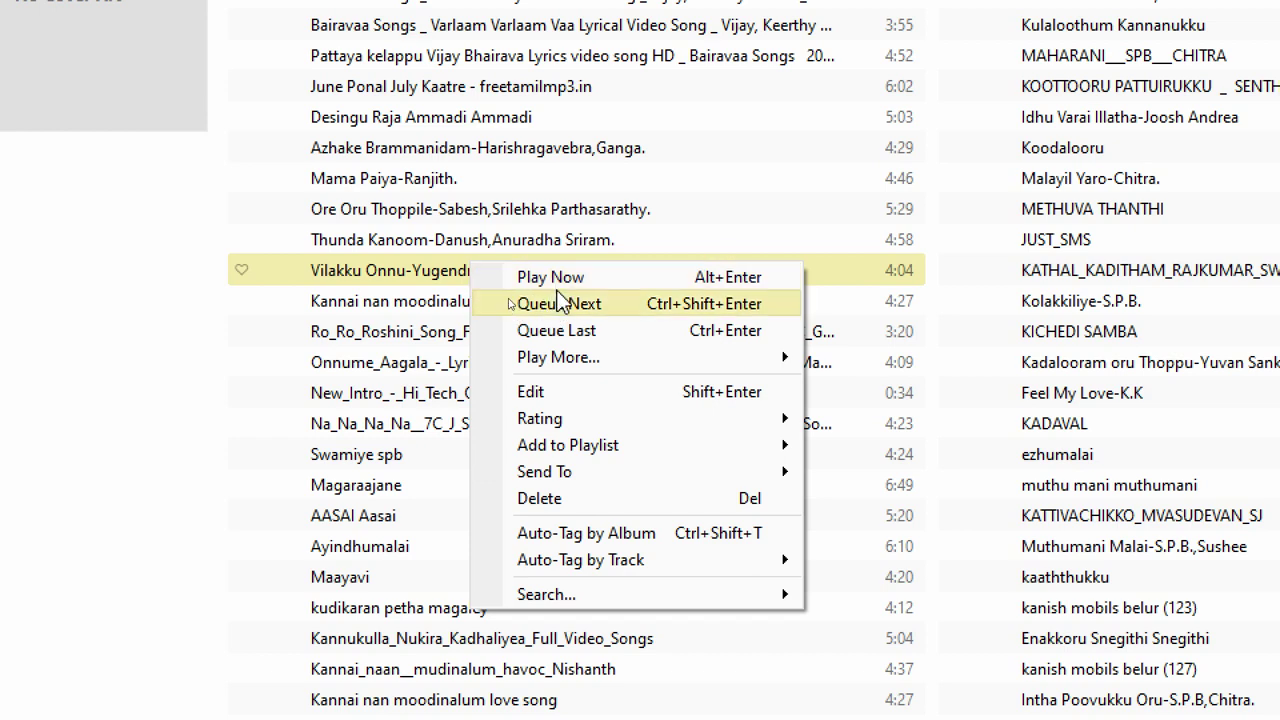
pyautogui.moveTo(582, 363)
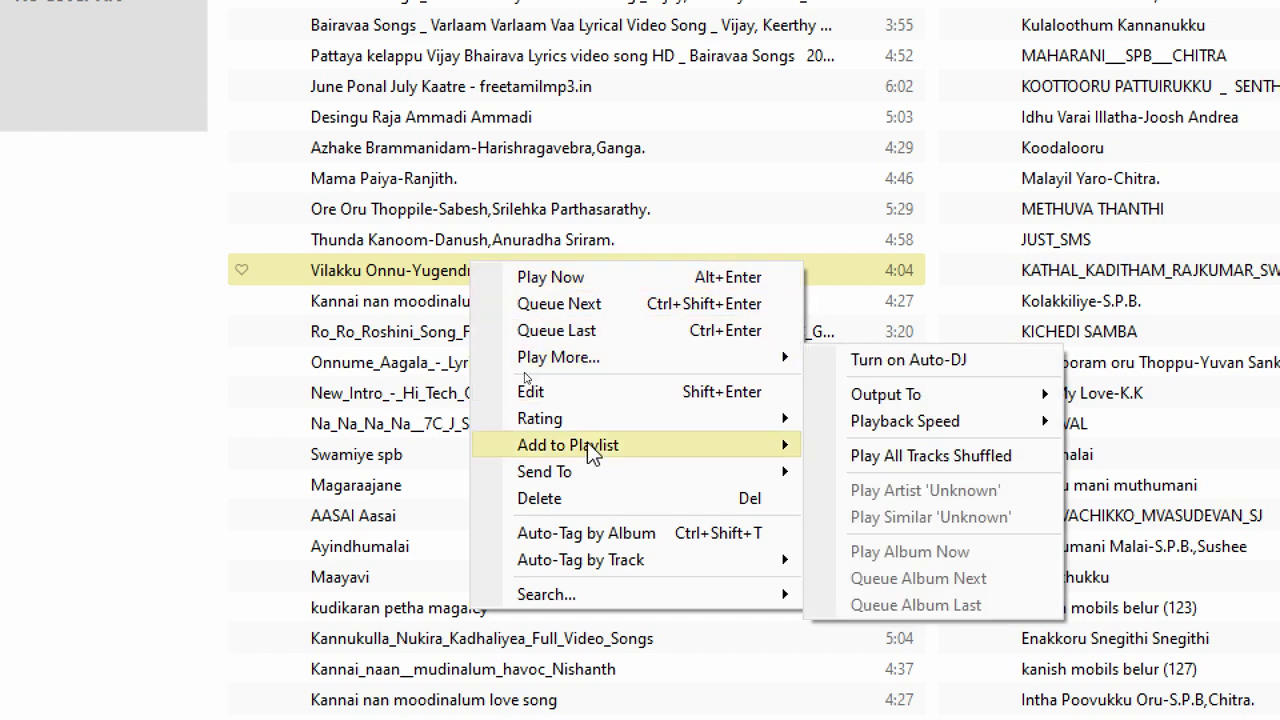
pyautogui.moveTo(590, 444)
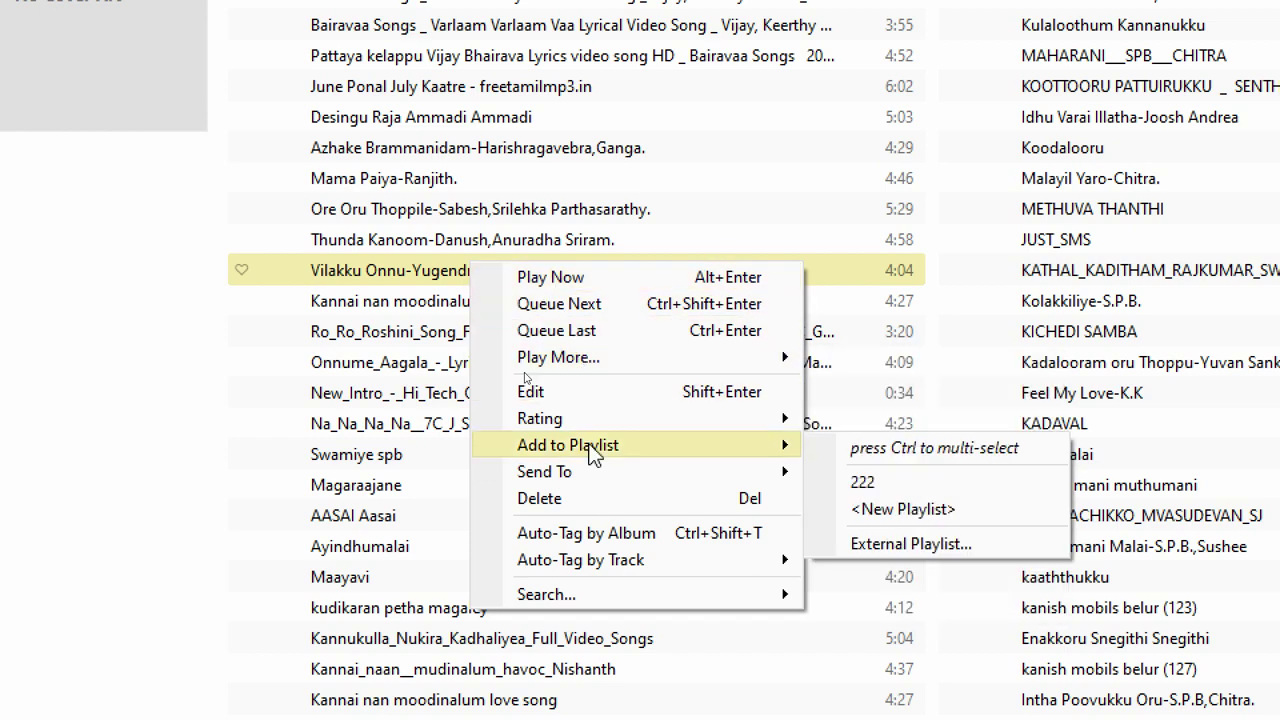
pyautogui.click(908, 505)
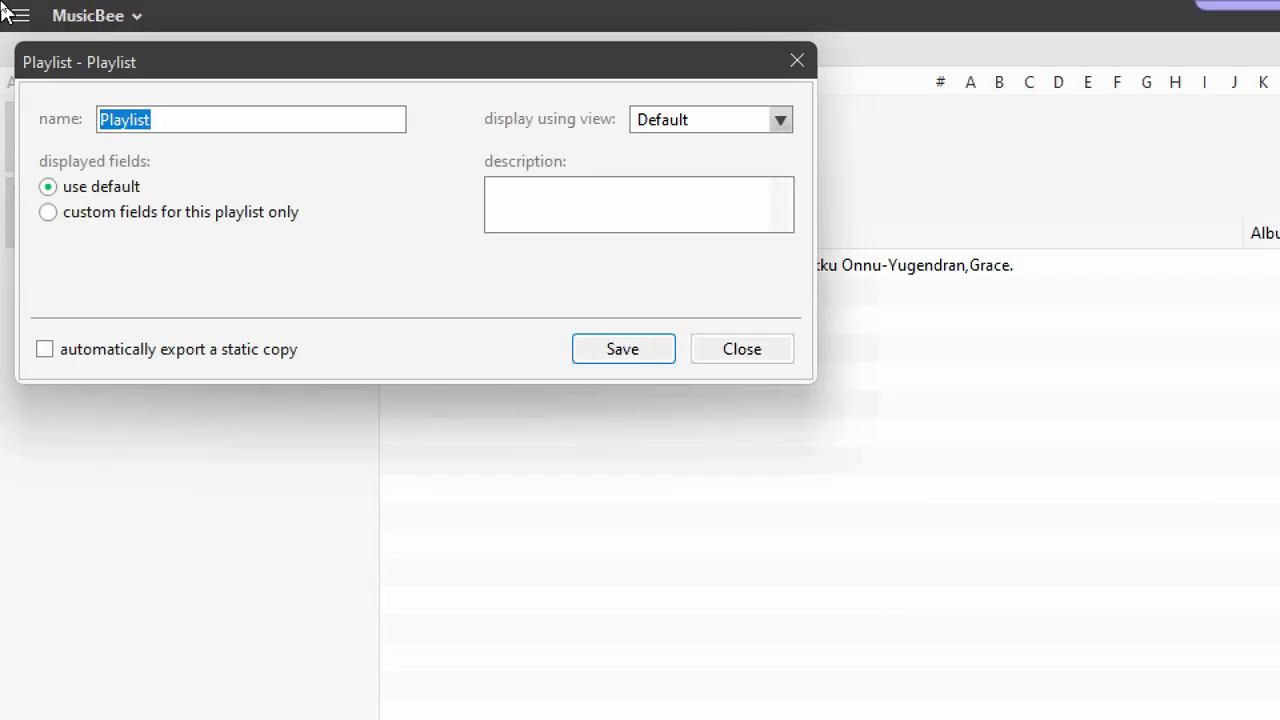
pyautogui.write('My Collect')
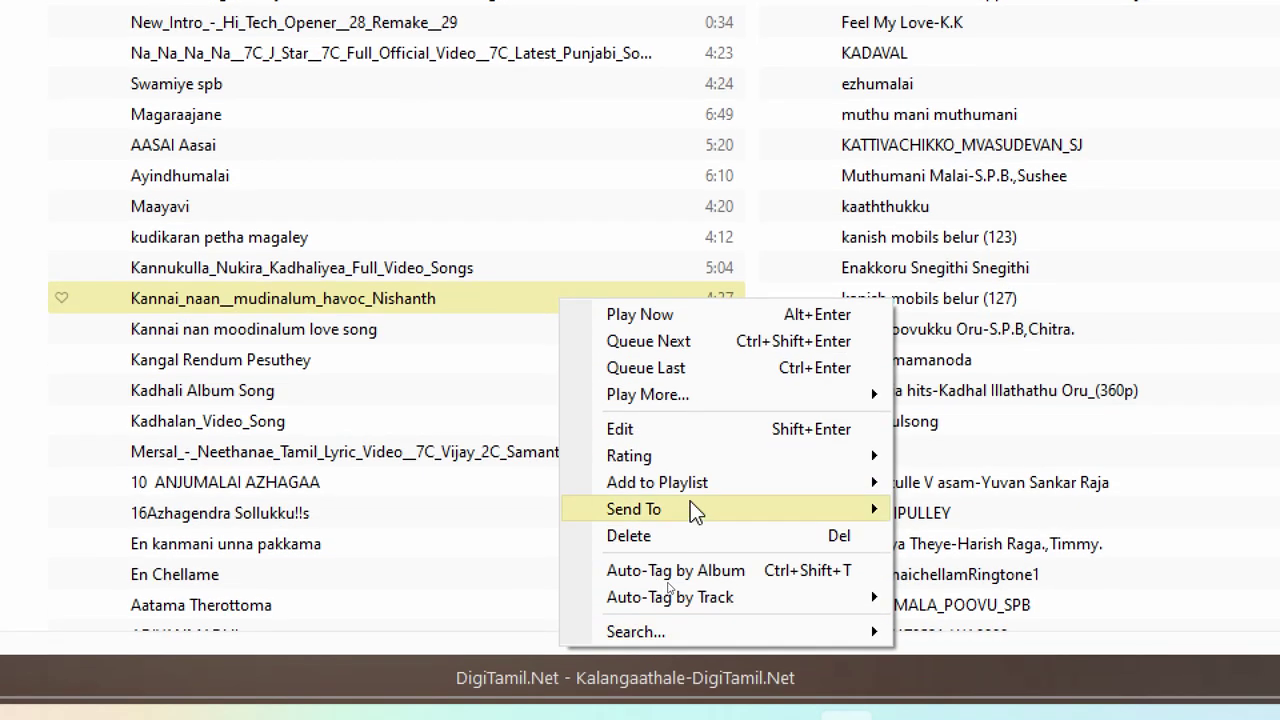
pyautogui.moveTo(700, 482)
pyautogui.click(1070, 586)
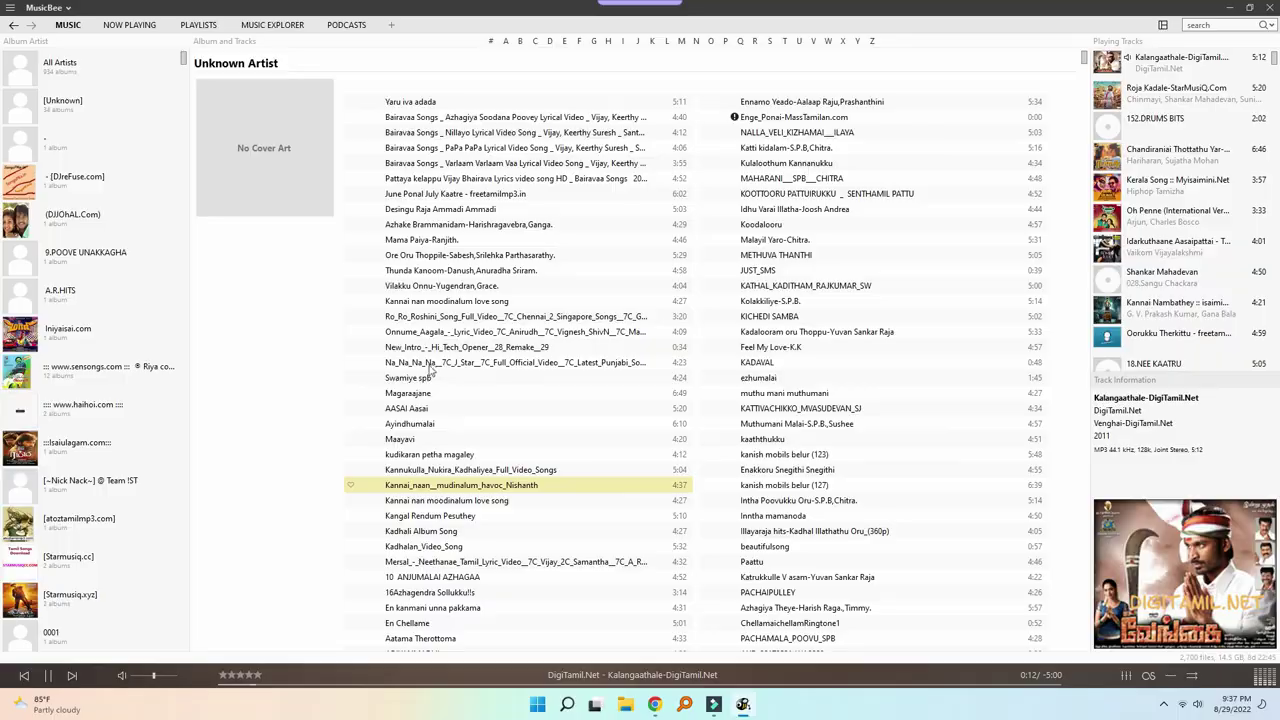
# Show the Now Playing view and open the Equaliser and DSP Settings
pyautogui.click(115, 117)
pyautogui.click(117, 22)
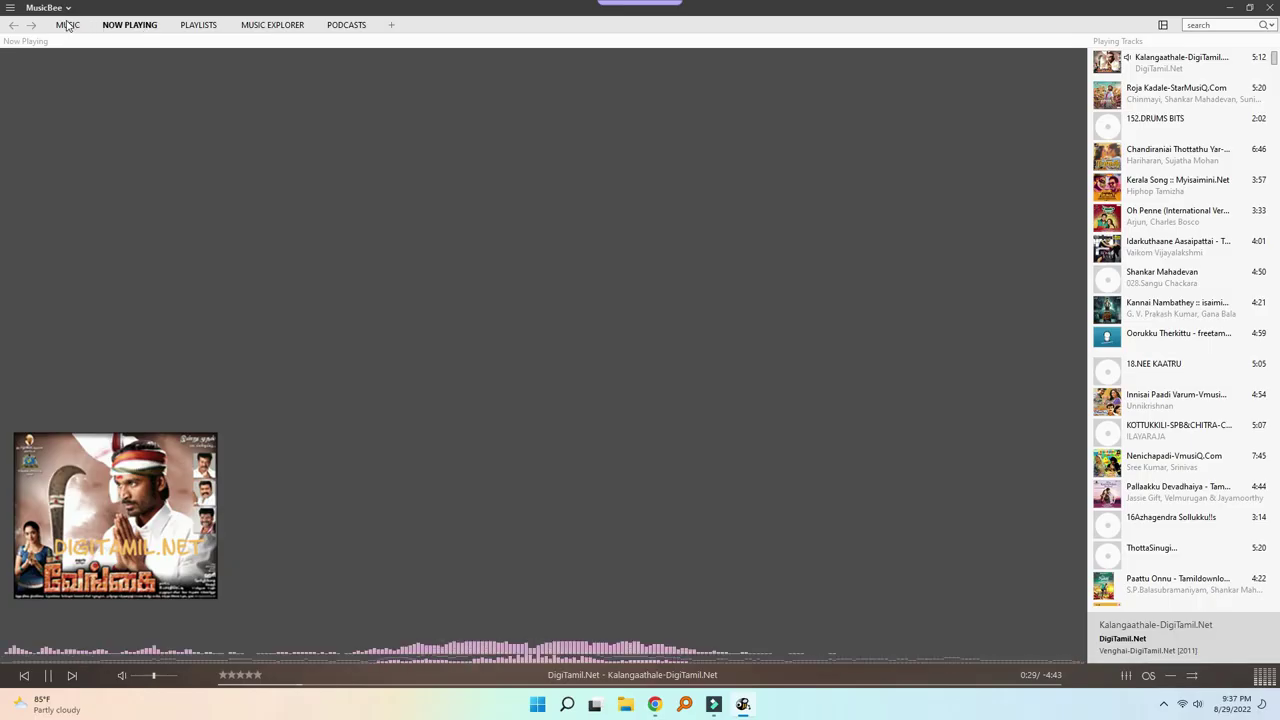
pyautogui.click(44, 7)
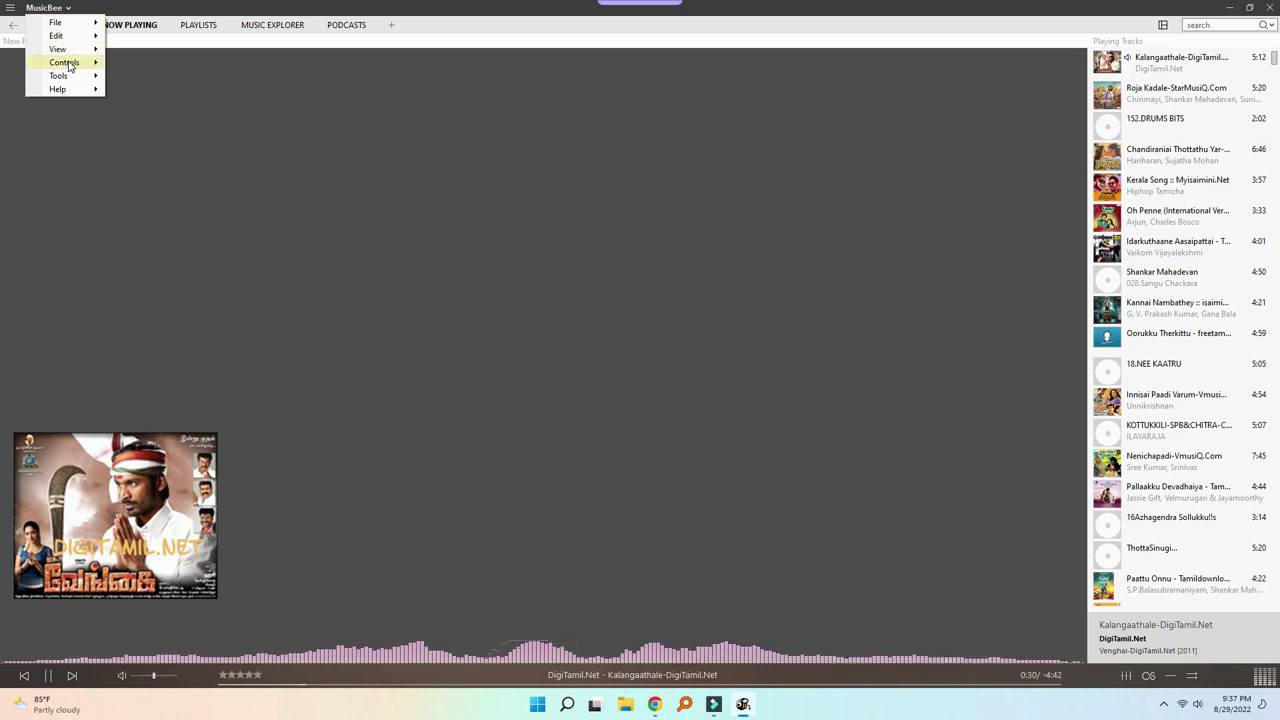
pyautogui.moveTo(68, 64)
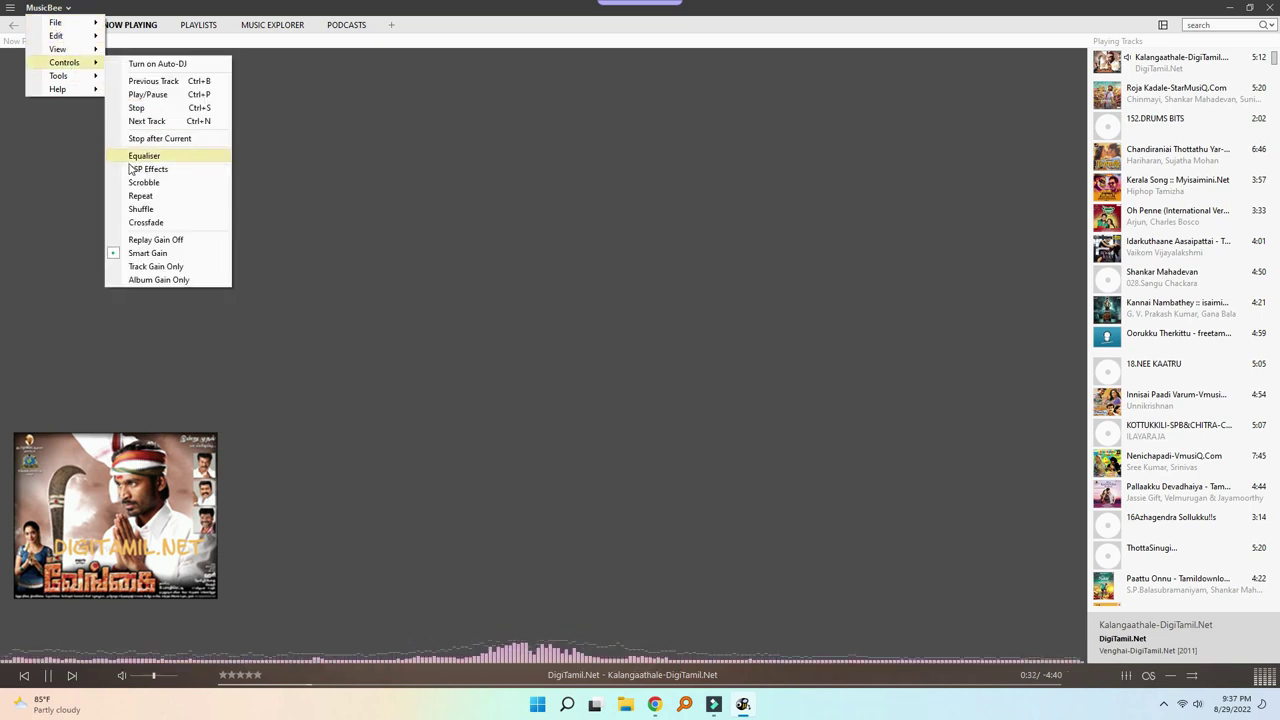
pyautogui.click(162, 172)
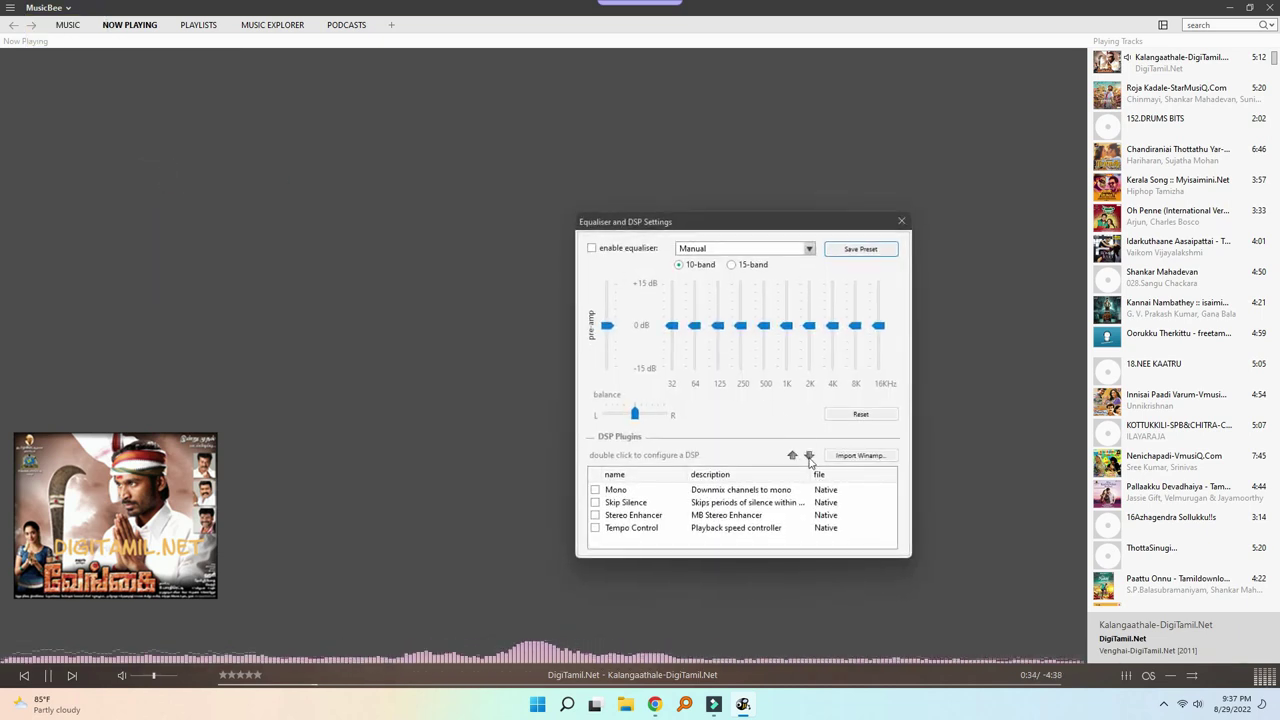
# Adjust the equaliser's 250 Hz band and switch the equaliser to 15 bands
pyautogui.click(745, 340)
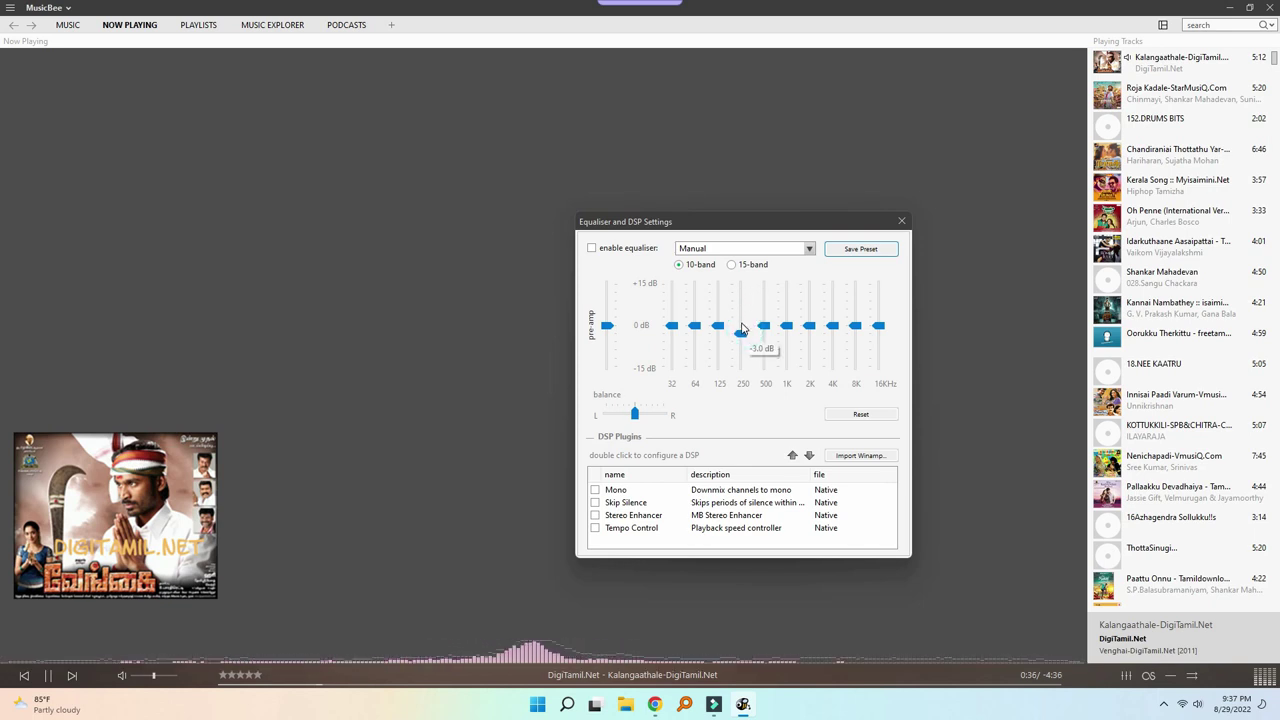
pyautogui.moveTo(742, 328); pyautogui.dragTo(736, 260)
pyautogui.click(732, 264)
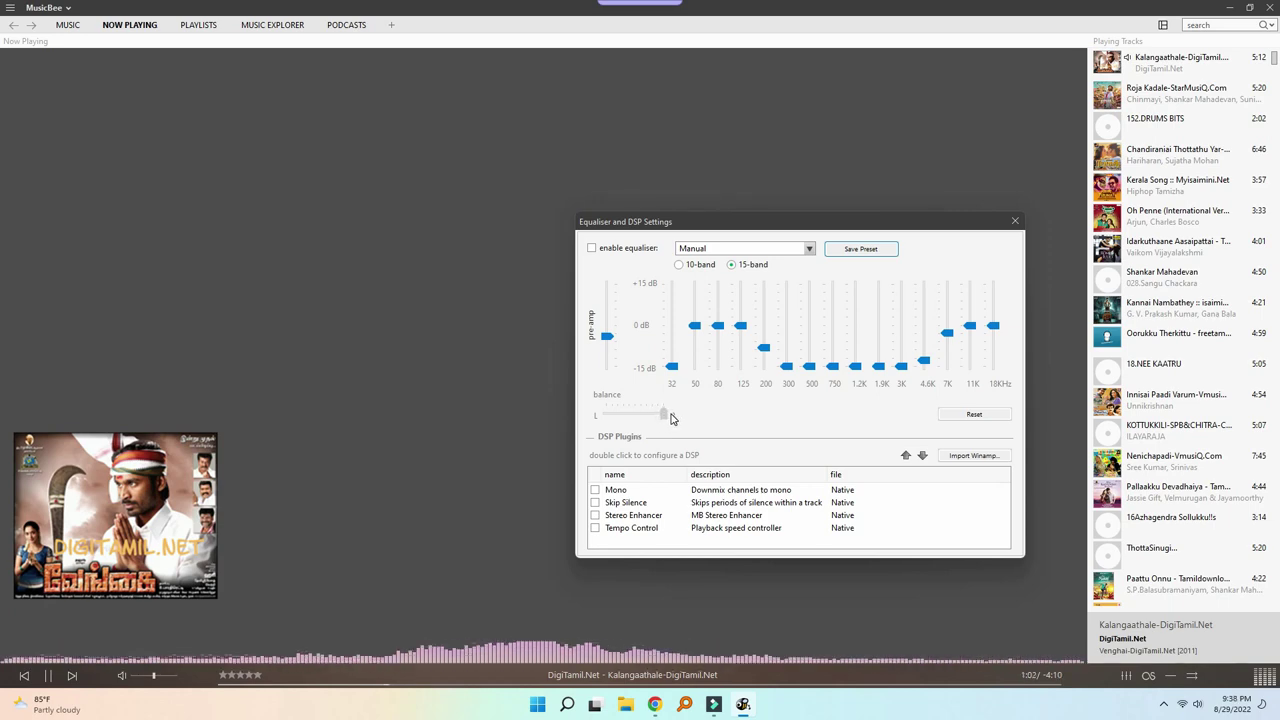
# Set the equaliser to 10 bands with the Bass Reducer preset and close its settings
pyautogui.click(679, 264)
pyautogui.click(792, 250)
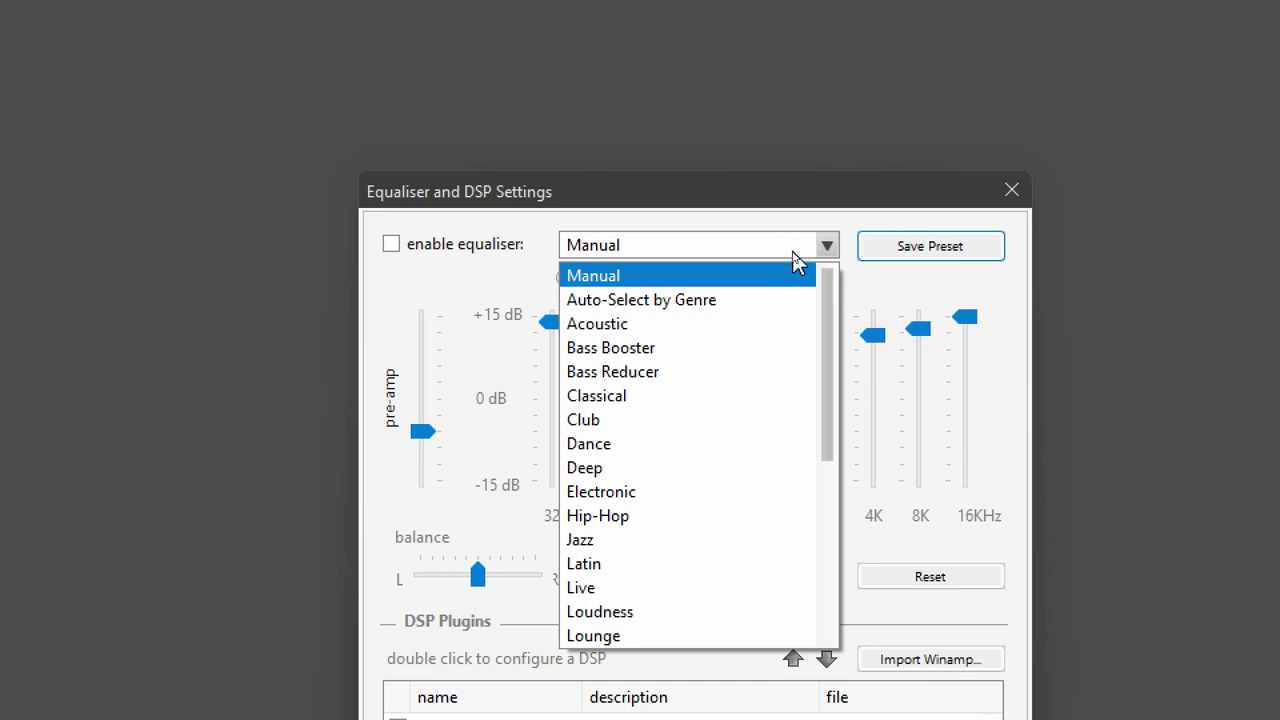
pyautogui.press('Down')
pyautogui.press('Down')
pyautogui.press('Down')
pyautogui.press('Return')
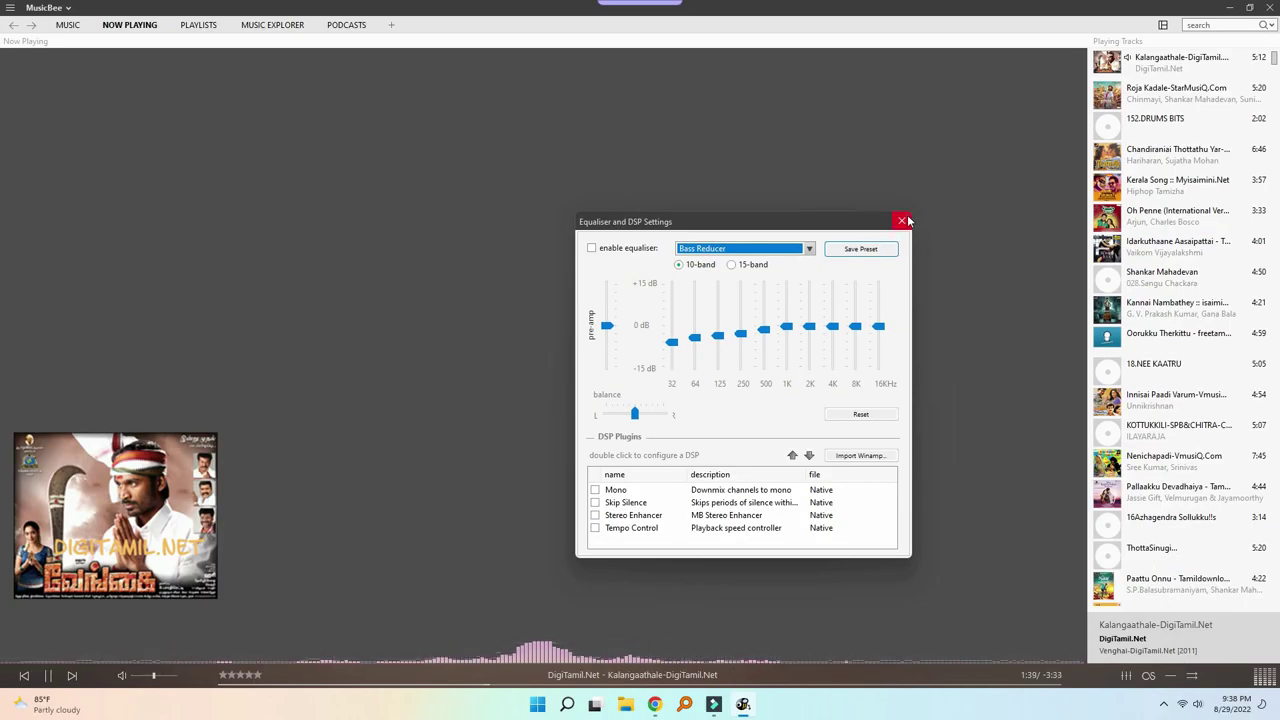
pyautogui.click(902, 221)
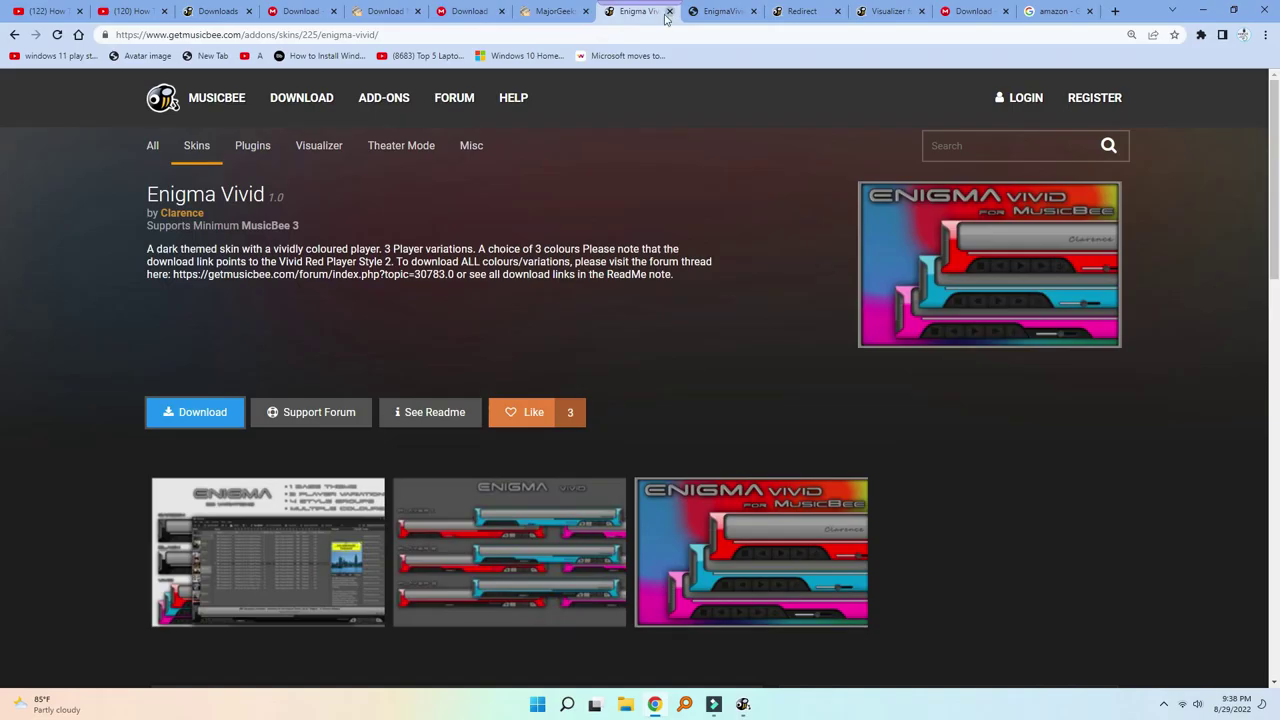
# Browse the MusicBee skins add-ons and download Dark Skin with Player Centered and Left (with Resources), closing the pop-up advertisement
pyautogui.click(204, 142)
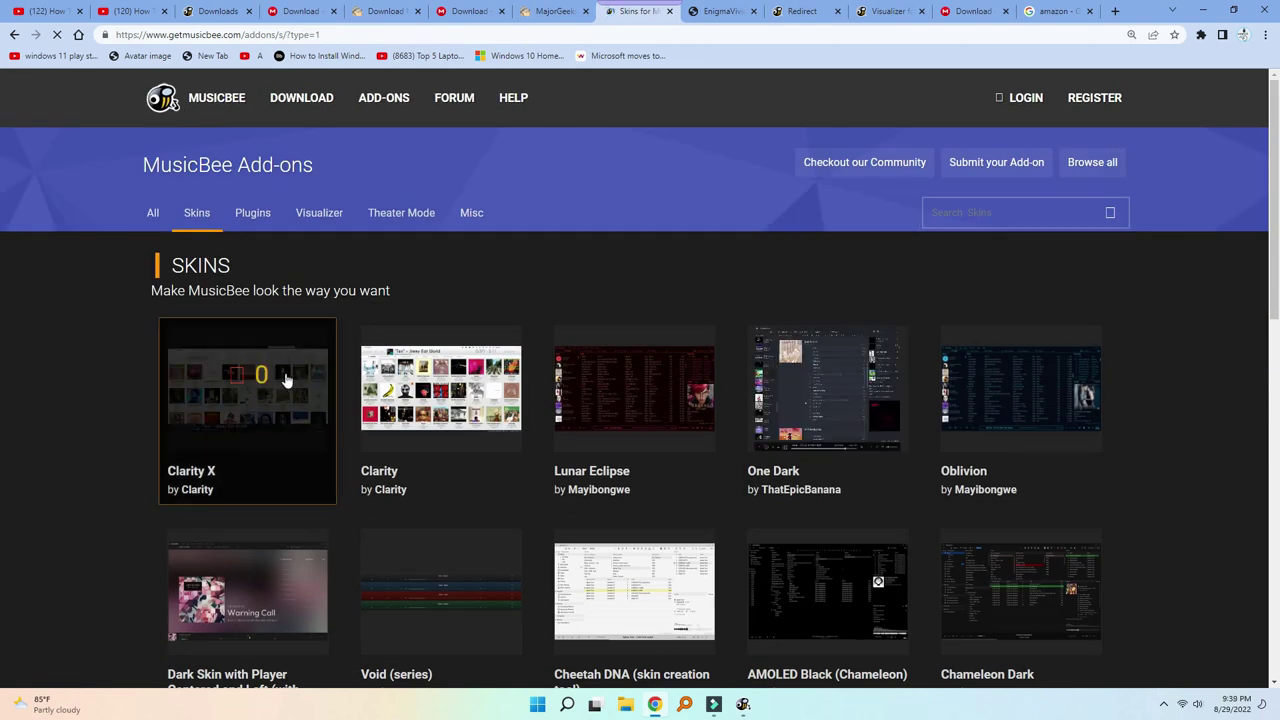
pyautogui.scroll(-3, 626, 391)
pyautogui.scroll(-5, 657, 394)
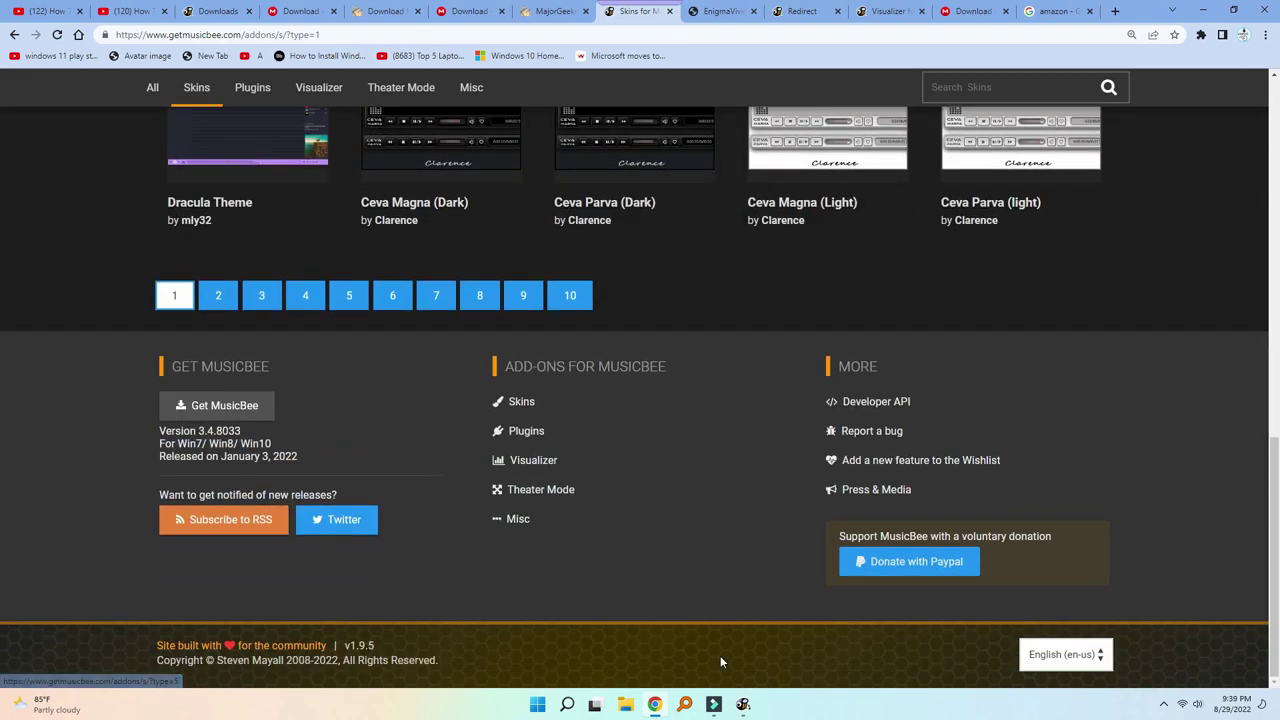
pyautogui.click(325, 293)
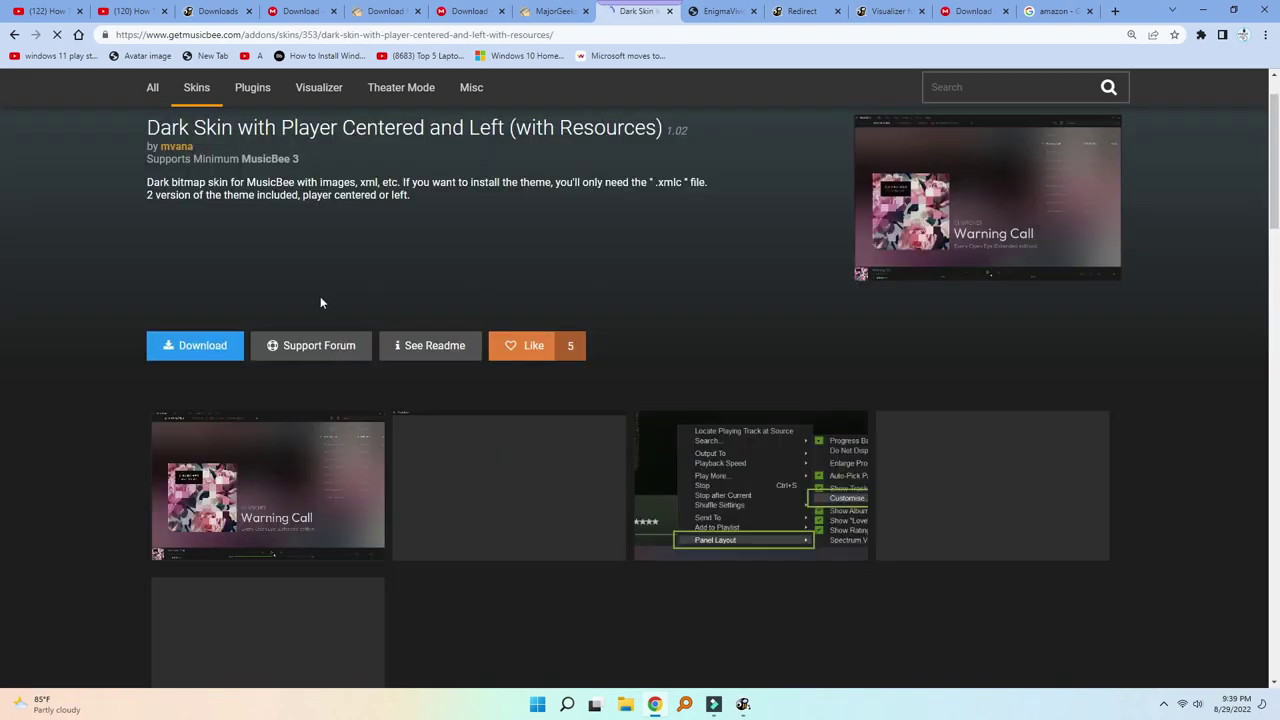
pyautogui.click(223, 340)
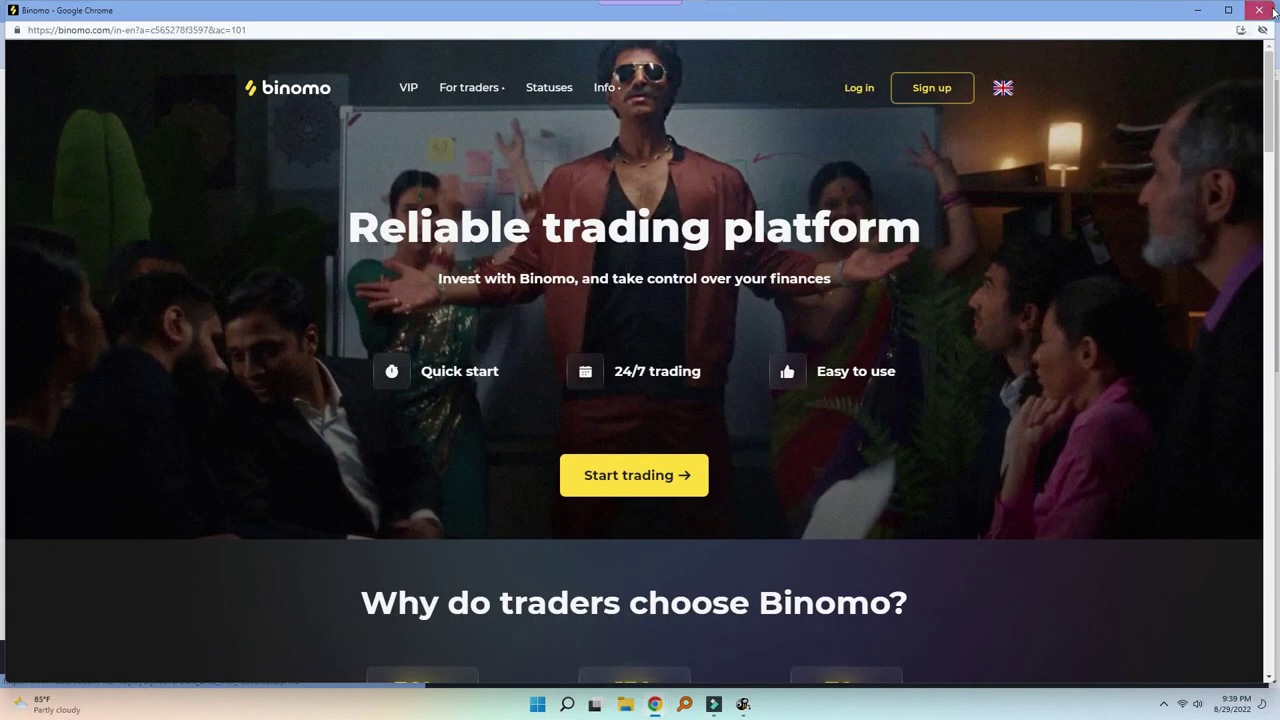
pyautogui.click(1272, 11)
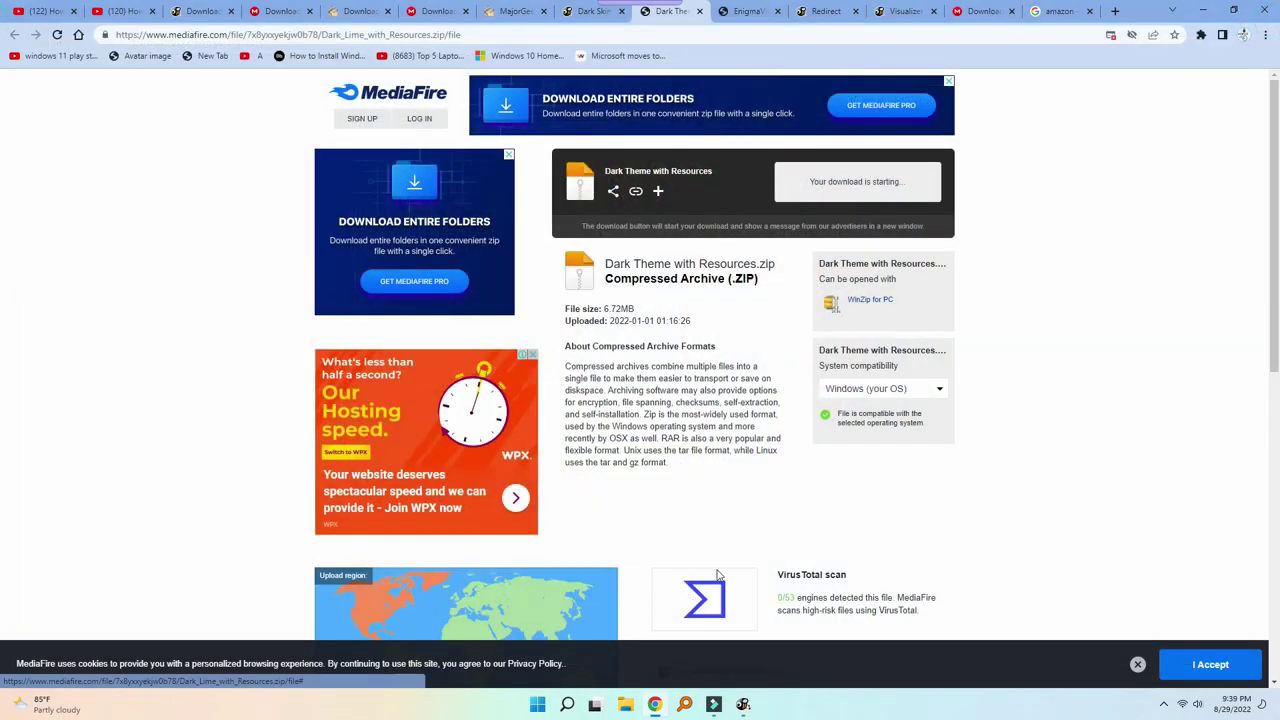
# In File Explorer, extract Dark Theme with Resources.zip from Downloads\Compressed and open the extracted folder
pyautogui.click(625, 704)
pyautogui.click(60, 222)
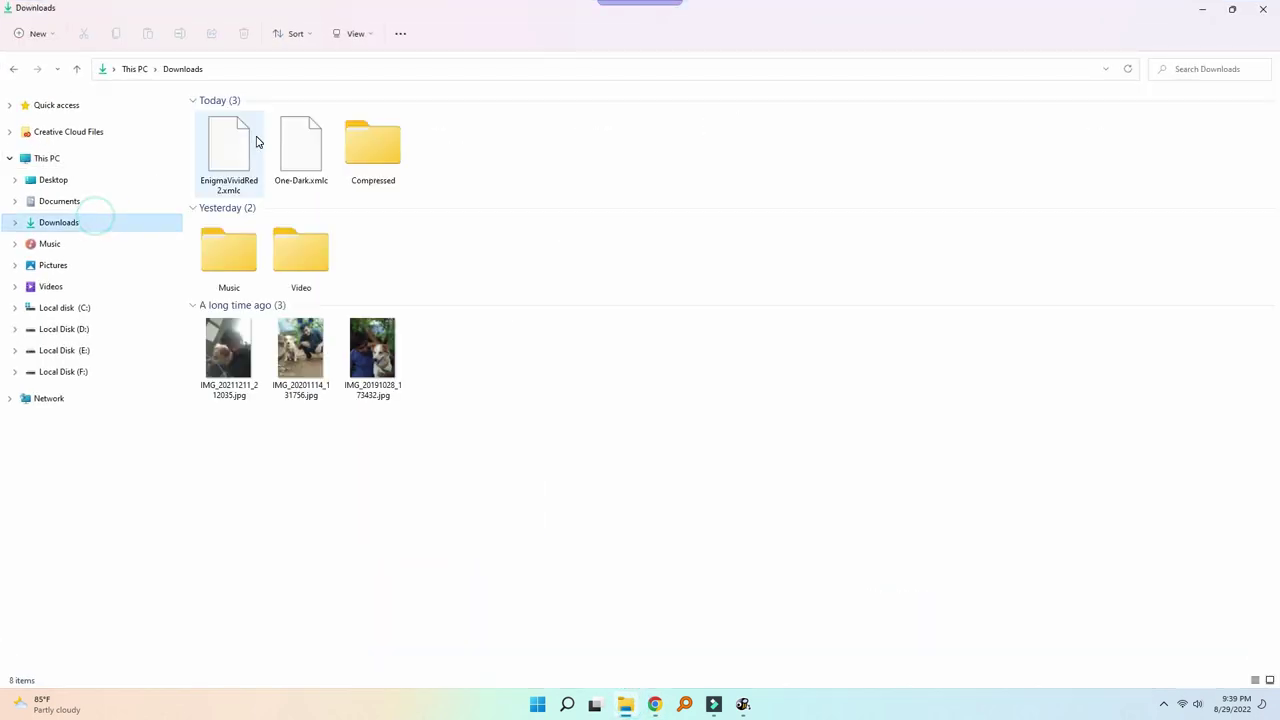
pyautogui.doubleClick(371, 143)
pyautogui.click(229, 155)
pyautogui.click(429, 33)
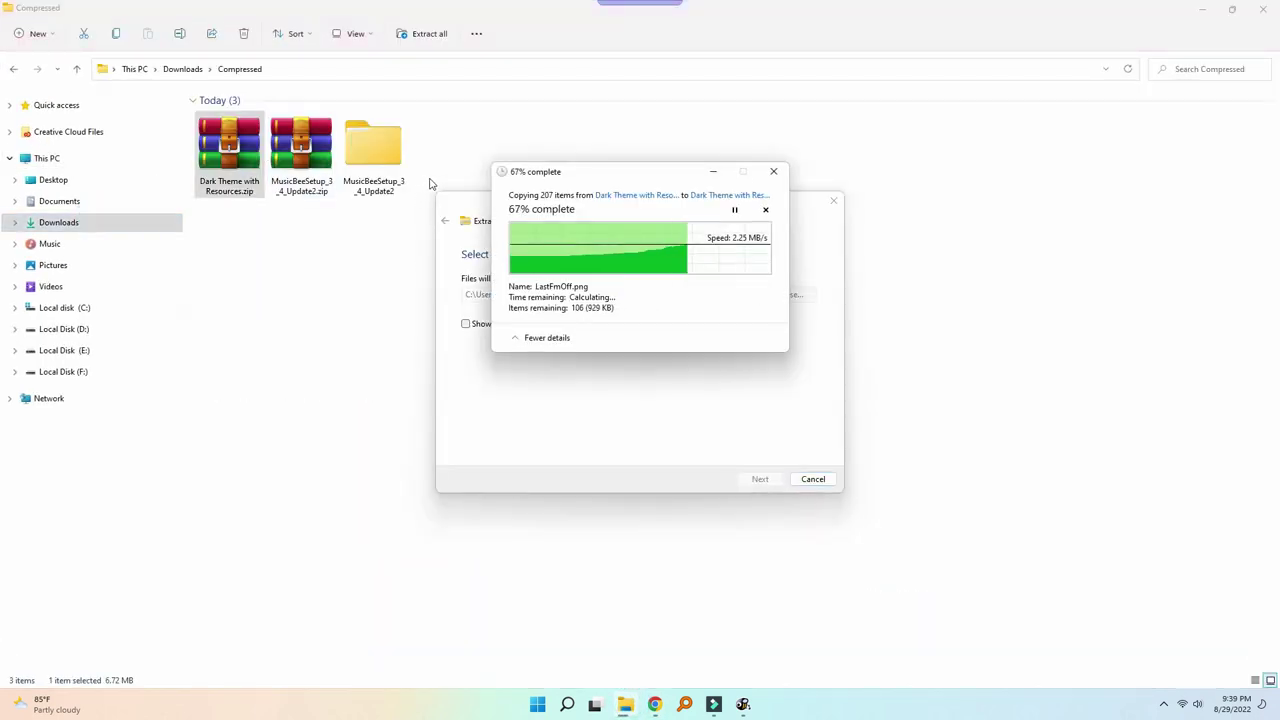
pyautogui.doubleClick(281, 124)
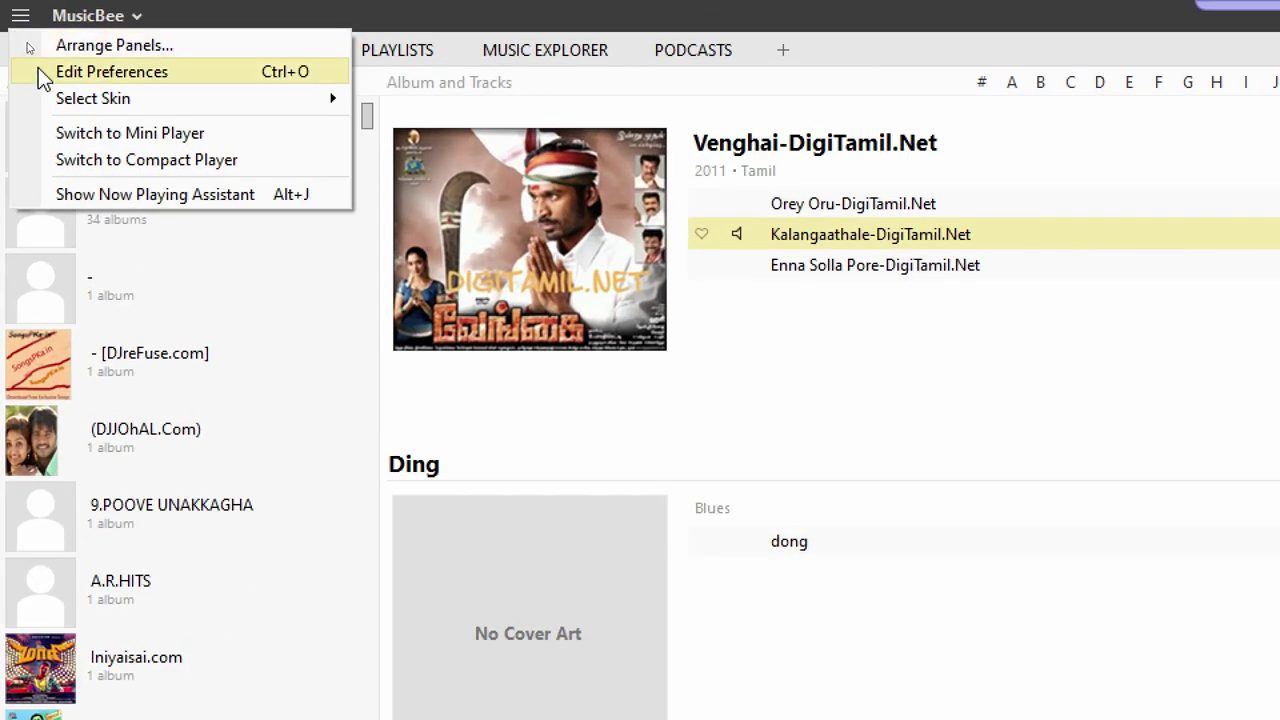
# Add the Player Centered Lime.xmlc skin from the extracted Dark Theme with Resources folder to MusicBee and show the Now Playing view
pyautogui.moveTo(30, 49)
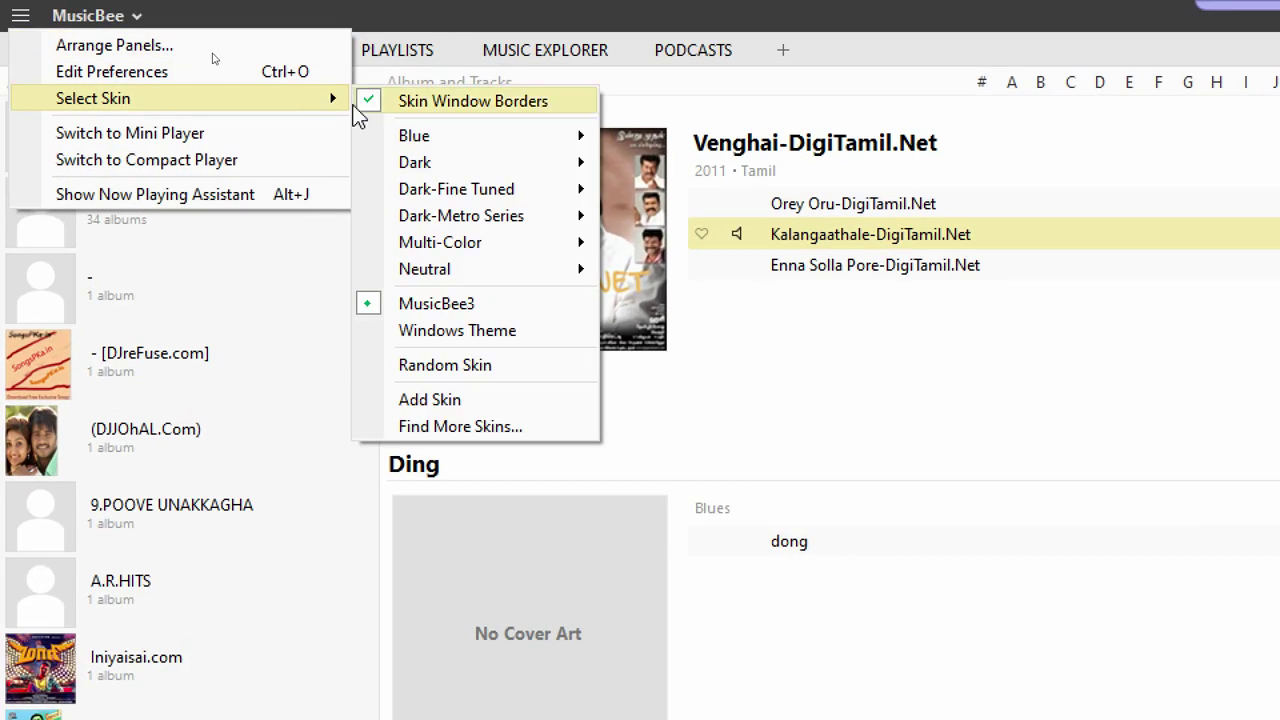
pyautogui.click(515, 401)
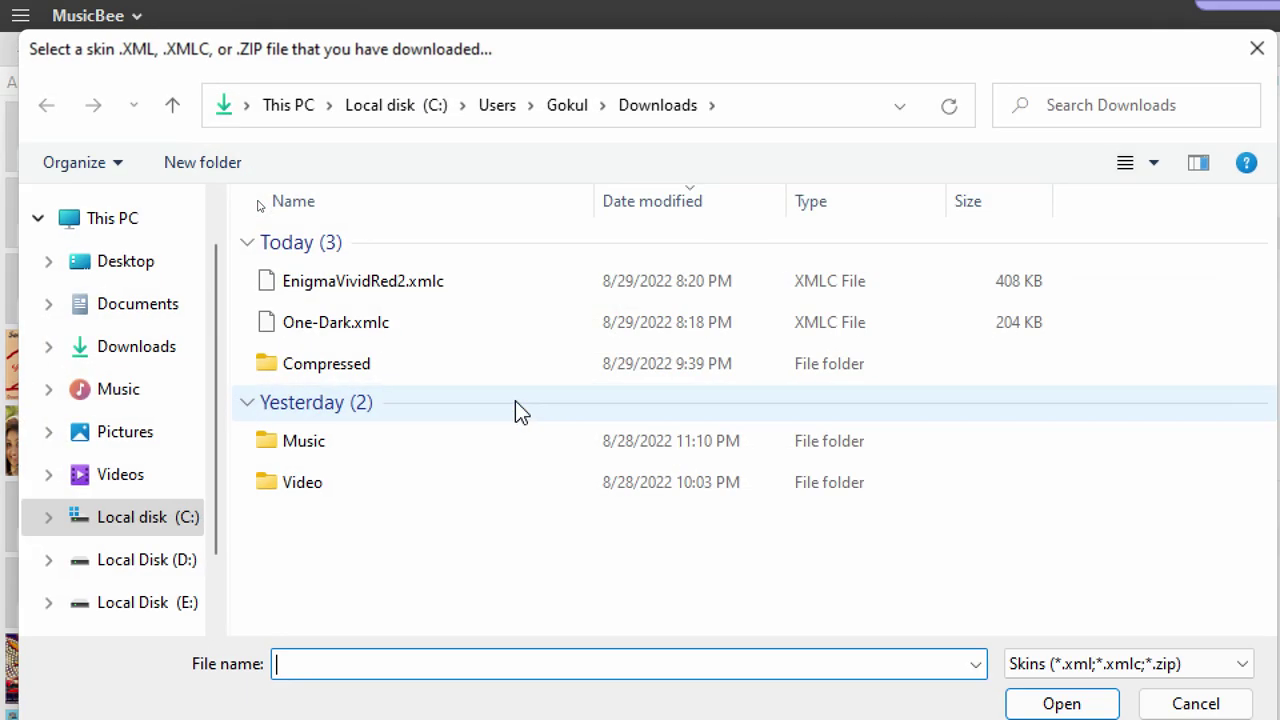
pyautogui.click(177, 360)
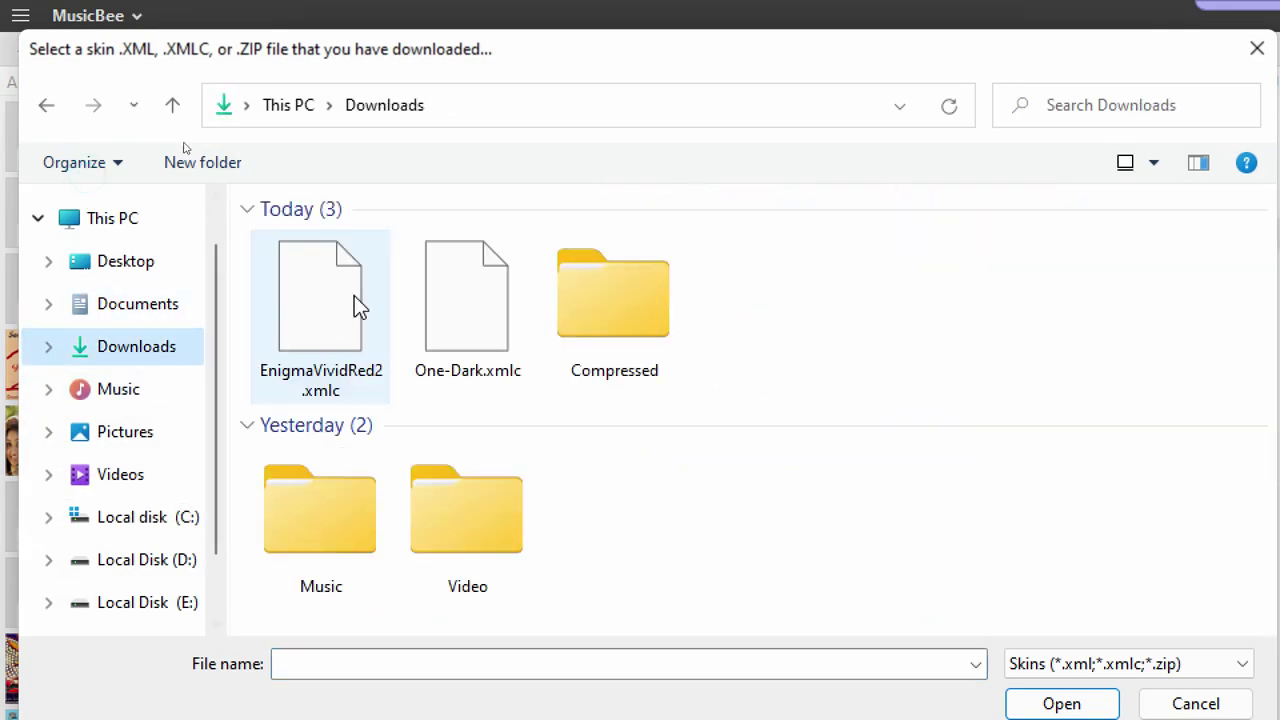
pyautogui.click(518, 283)
pyautogui.doubleClick(580, 290)
pyautogui.click(499, 243)
pyautogui.doubleClick(499, 243)
pyautogui.doubleClick(499, 243)
pyautogui.click(459, 449)
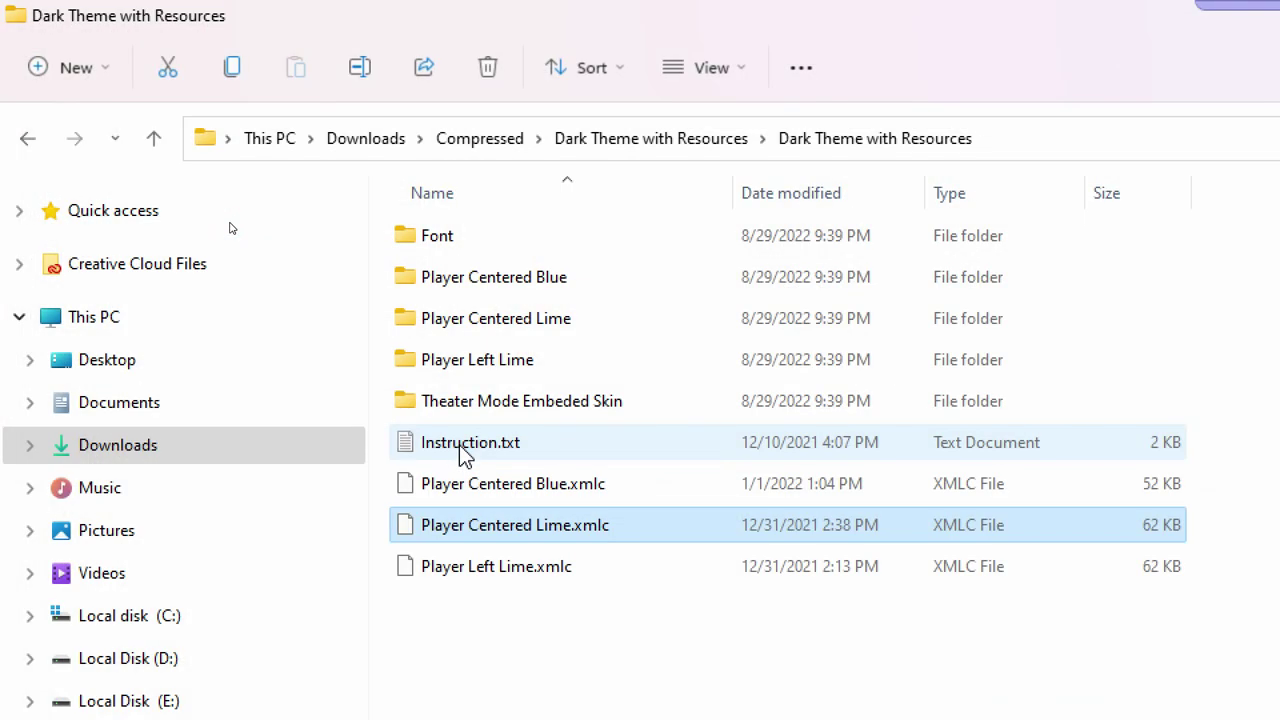
pyautogui.doubleClick(500, 525)
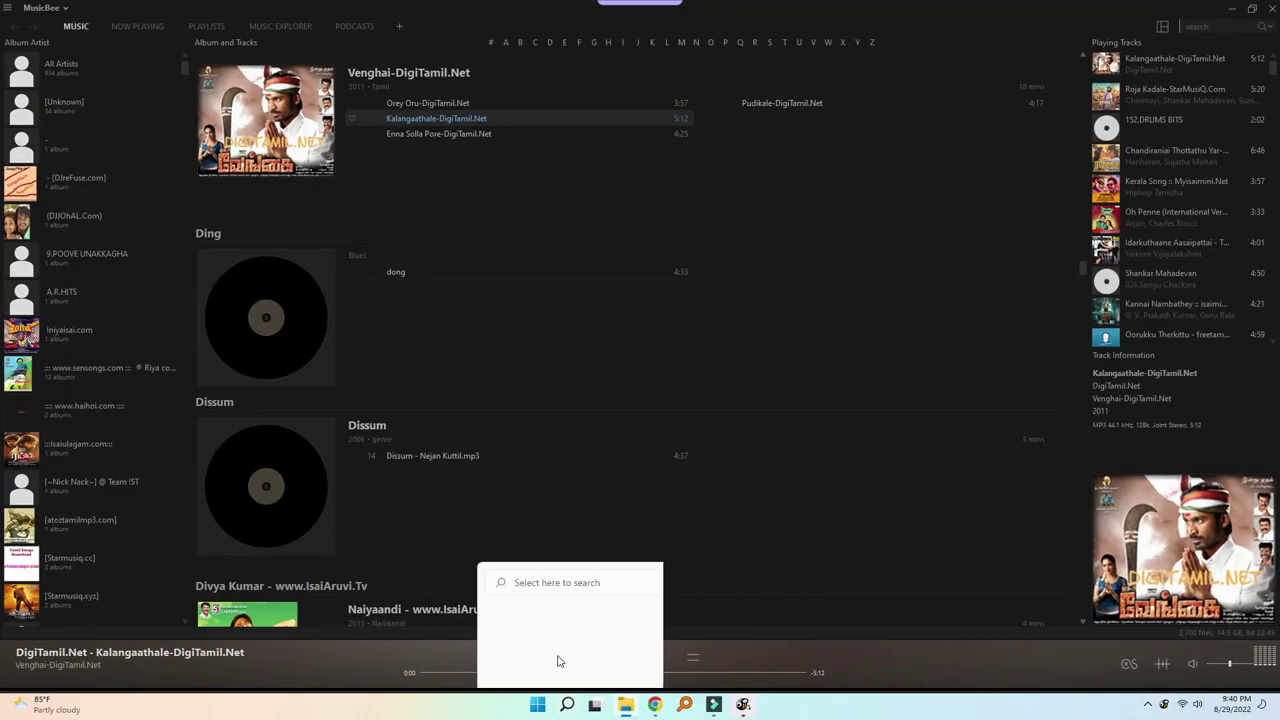
pyautogui.click(133, 25)
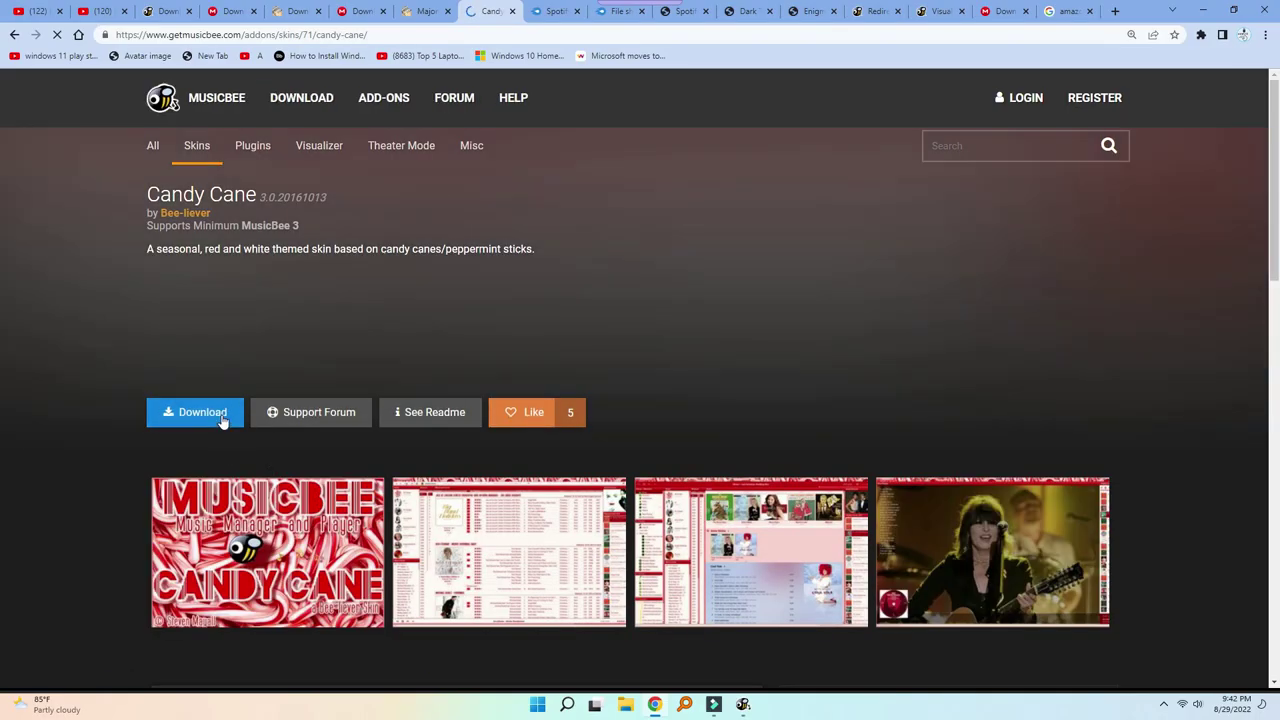
# Download the Candy Cane skin as Candy.zip from the MusicBee add-ons site and switch to File Explorer
pyautogui.click(222, 418)
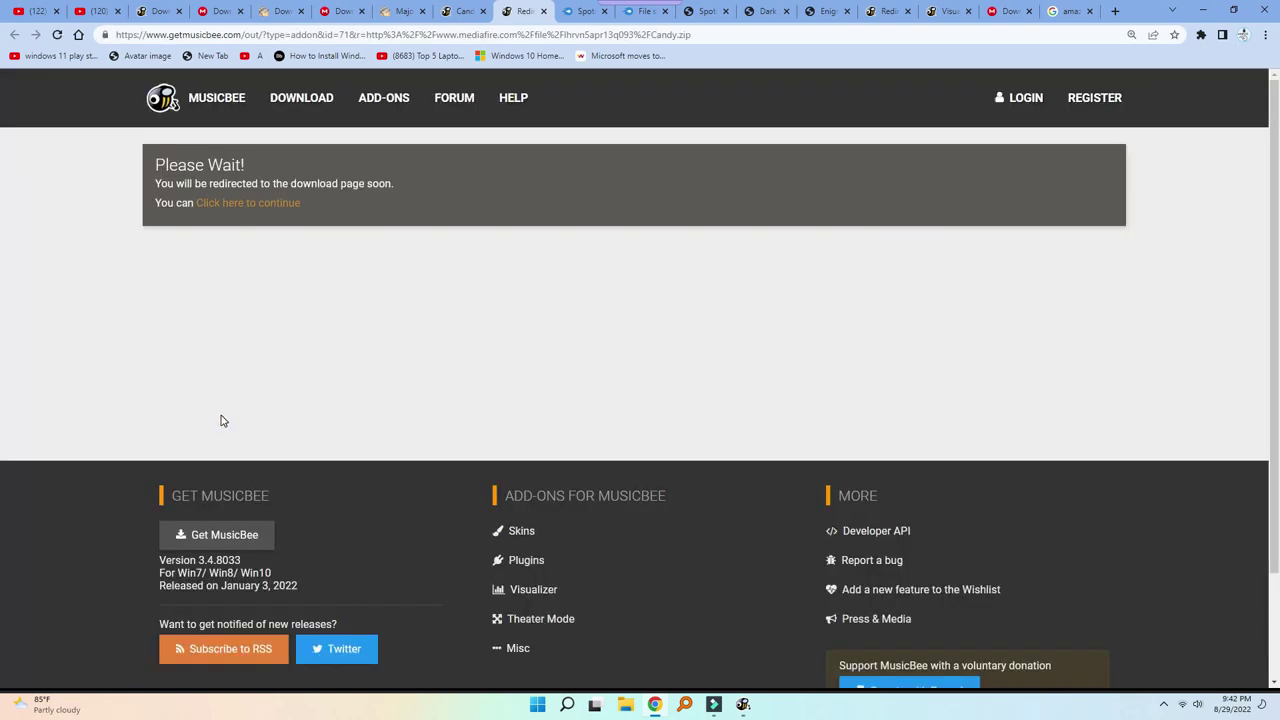
pyautogui.click(240, 204)
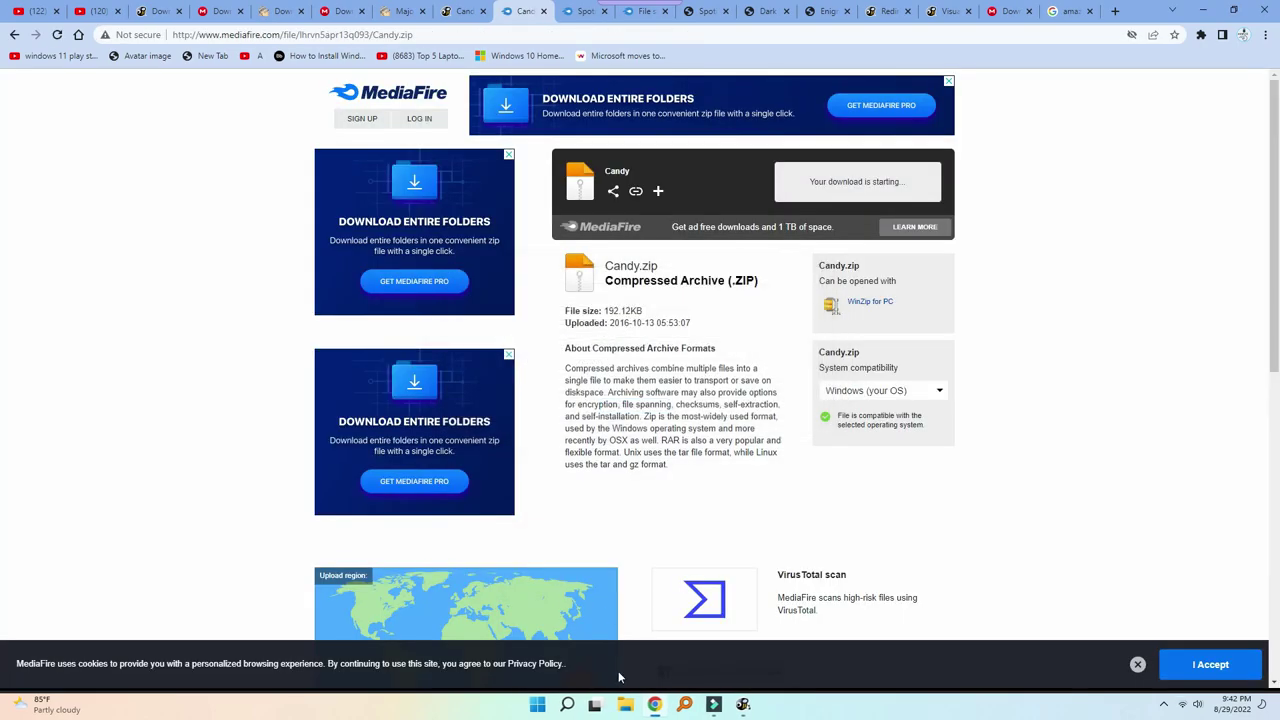
pyautogui.click(625, 705)
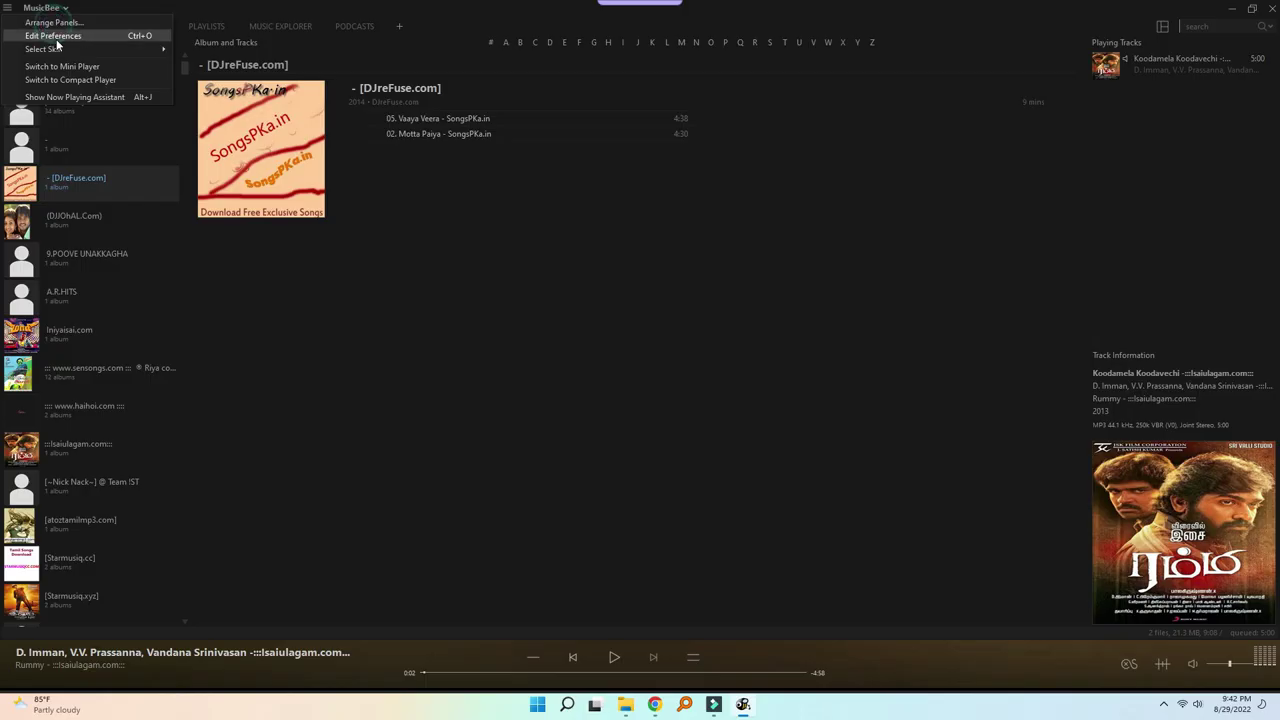
# Add the downloaded Candy Cane skin to MusicBee from the Downloads\Compressed folder
pyautogui.moveTo(70, 48)
pyautogui.click(238, 213)
pyautogui.click(79, 178)
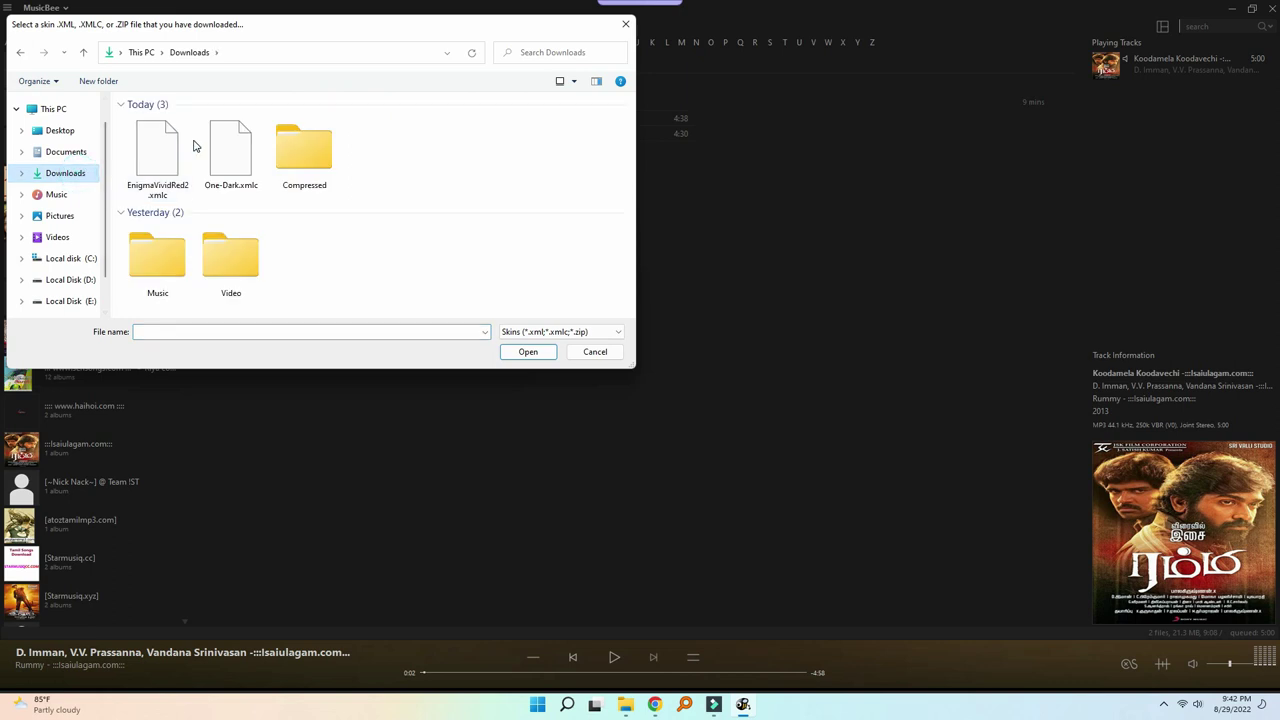
pyautogui.doubleClick(300, 150)
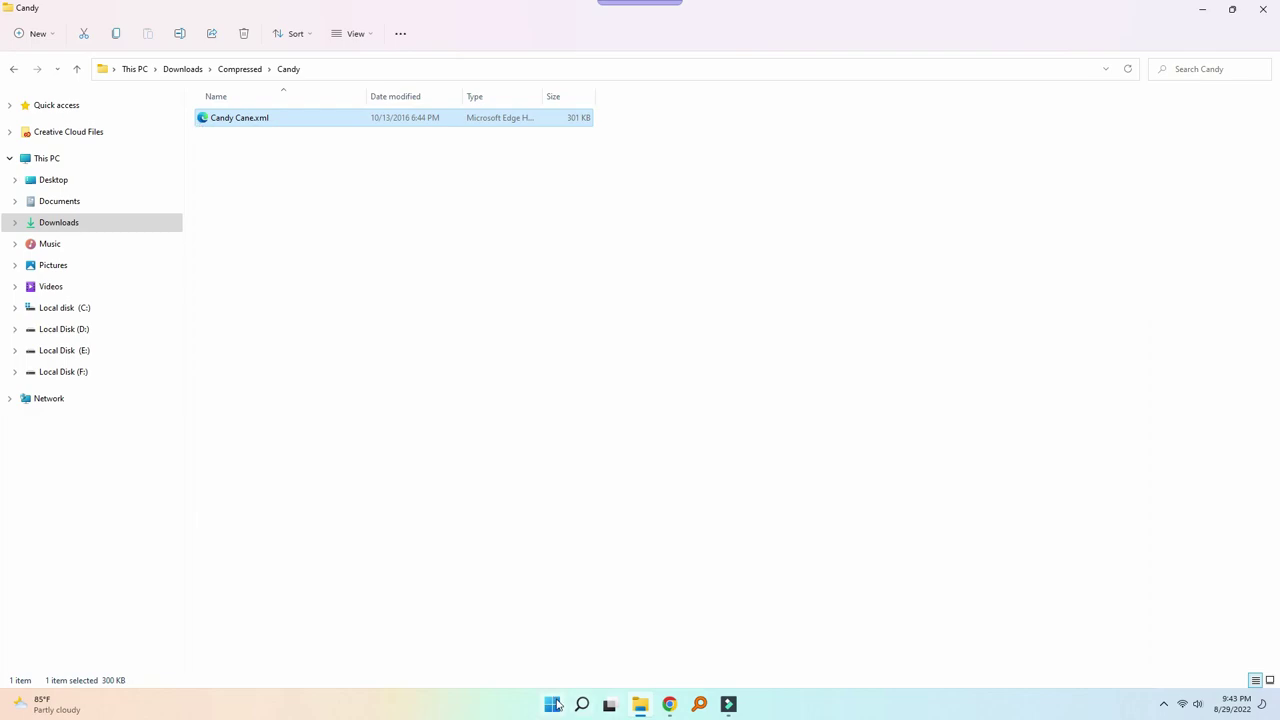
# Launch MusicBee again and check the Candy Cane skin in the Now Playing and Music views
pyautogui.click(555, 704)
pyautogui.click(1000, 287)
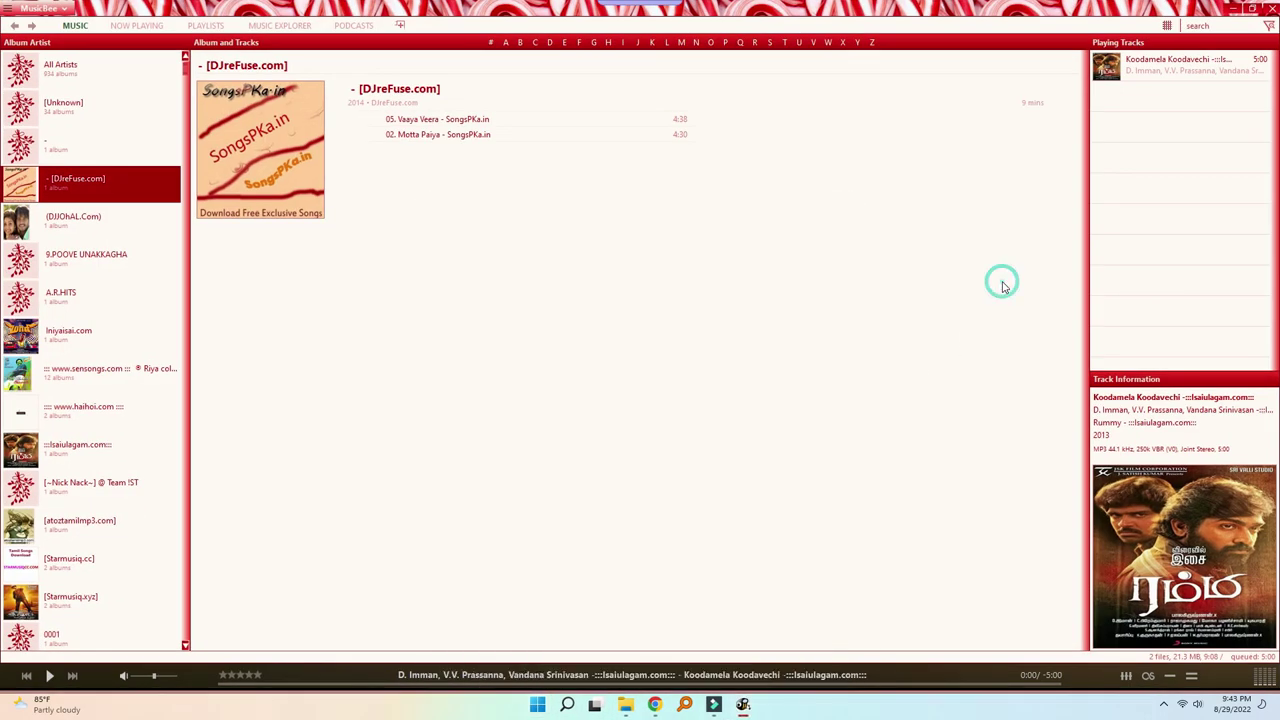
pyautogui.click(137, 26)
pyautogui.click(78, 27)
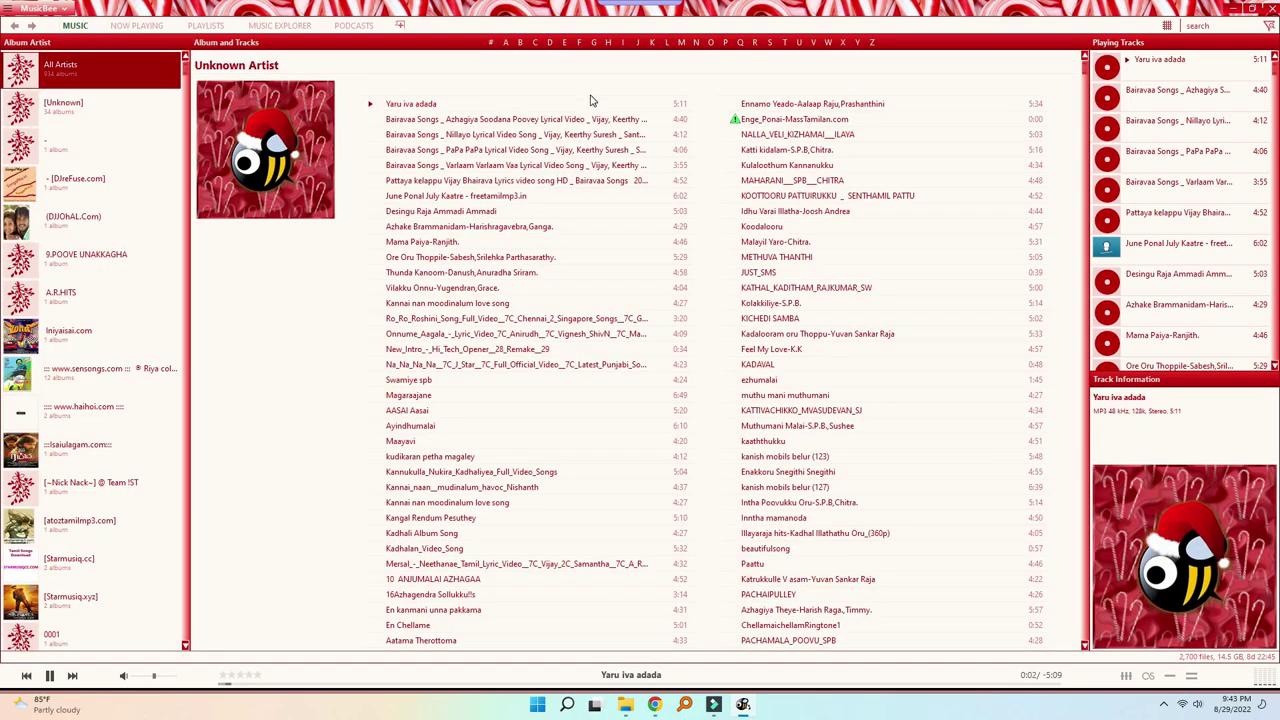